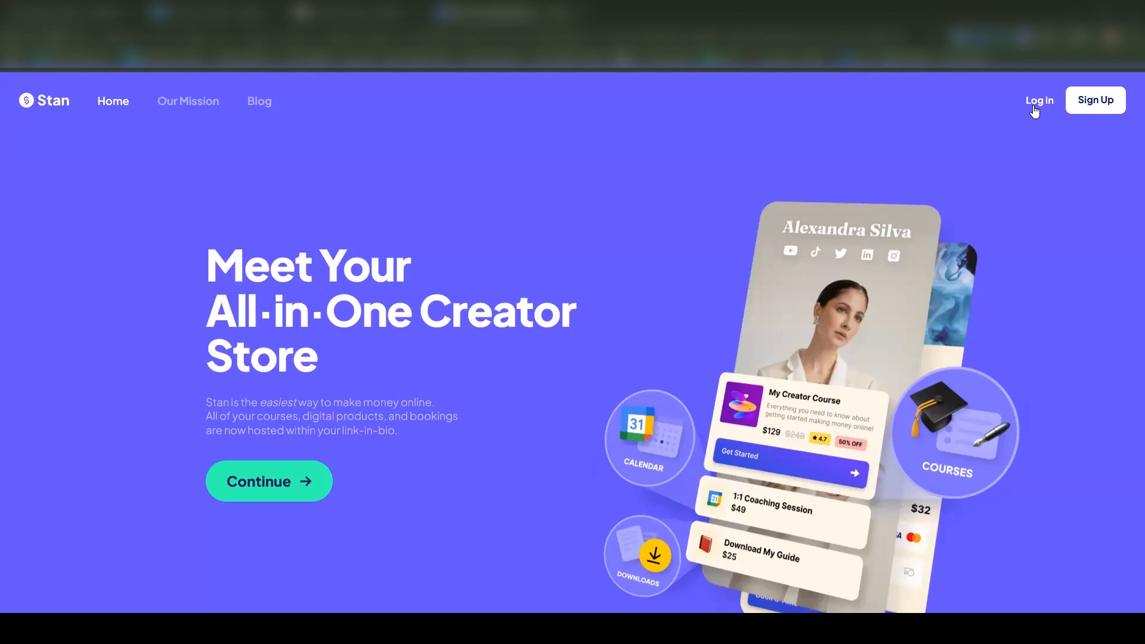
Step: Start a new Stan account and fill in the username, full name, email, phone number and password on the sign-up form
click(1105, 105)
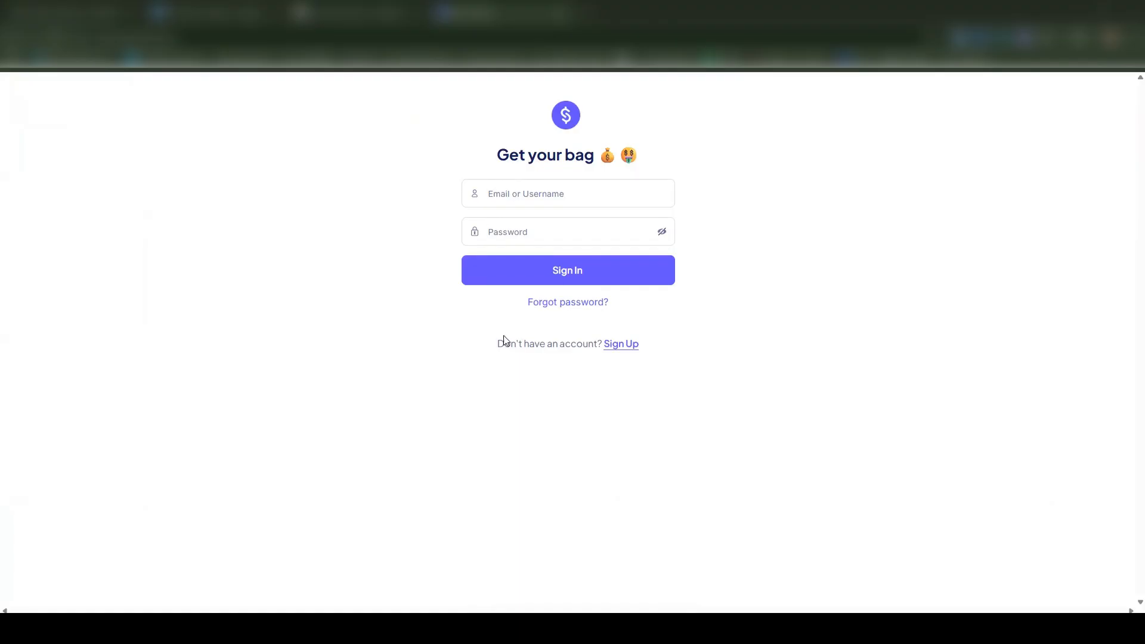
click(621, 344)
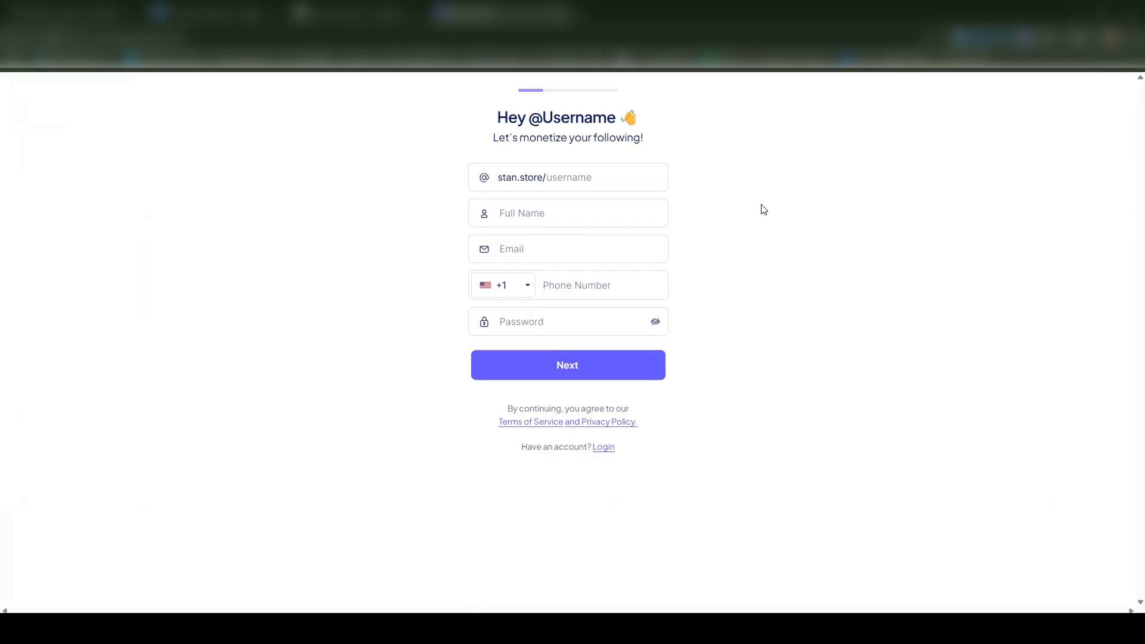
click(609, 213)
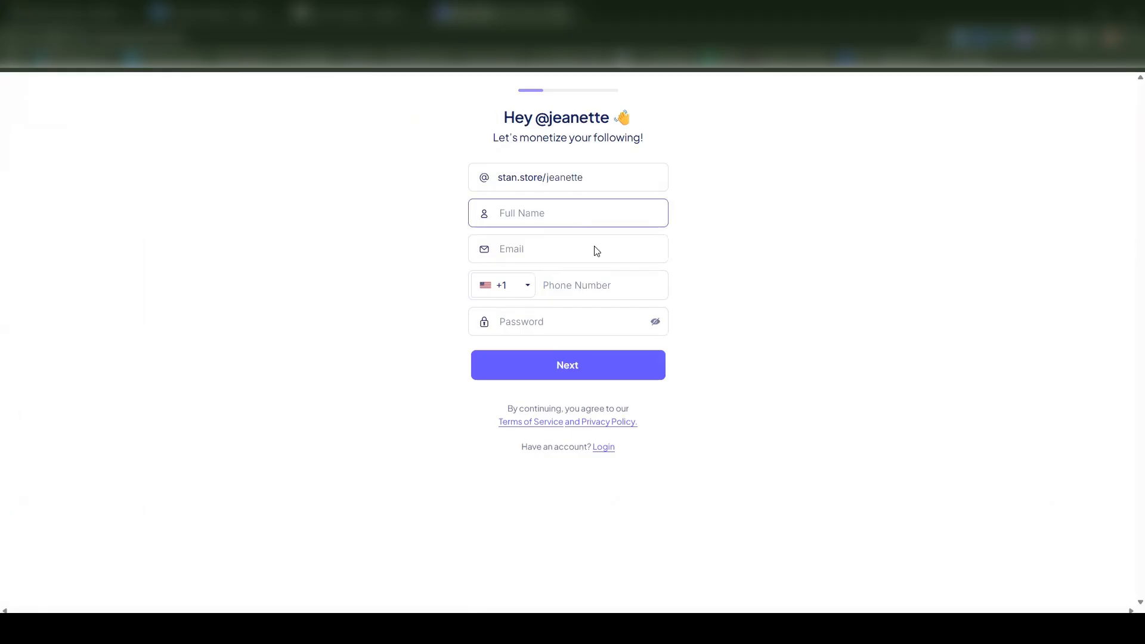
click(612, 296)
click(608, 330)
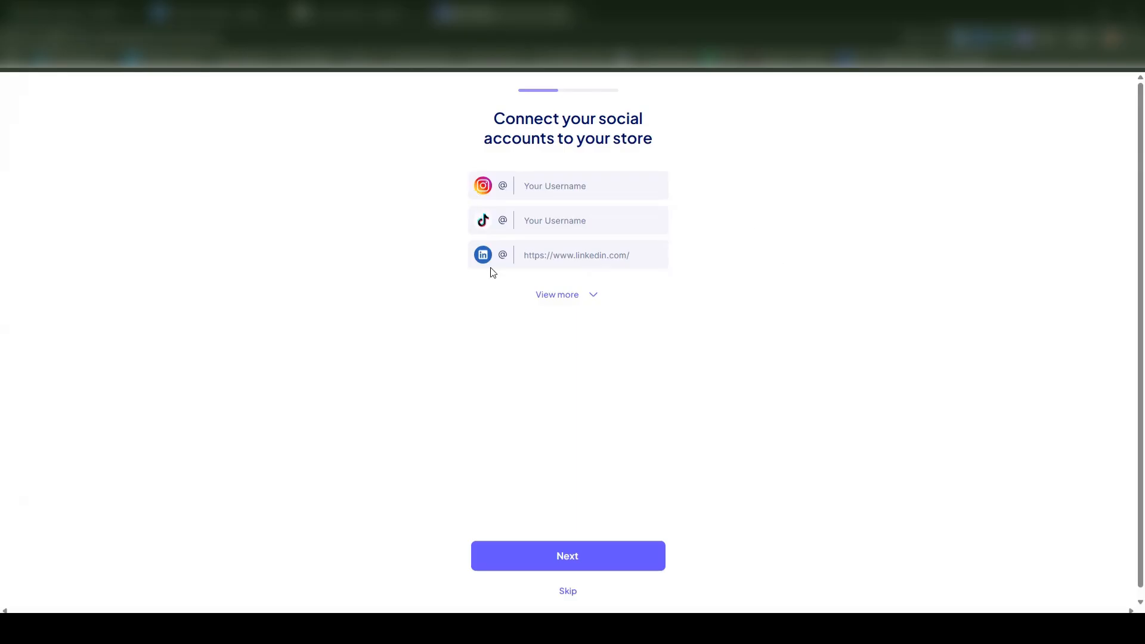
Step: Look over the additional social account fields during sign-up, and continue with the Monthly plan at $0 for 14 days, then $29/mo
click(580, 298)
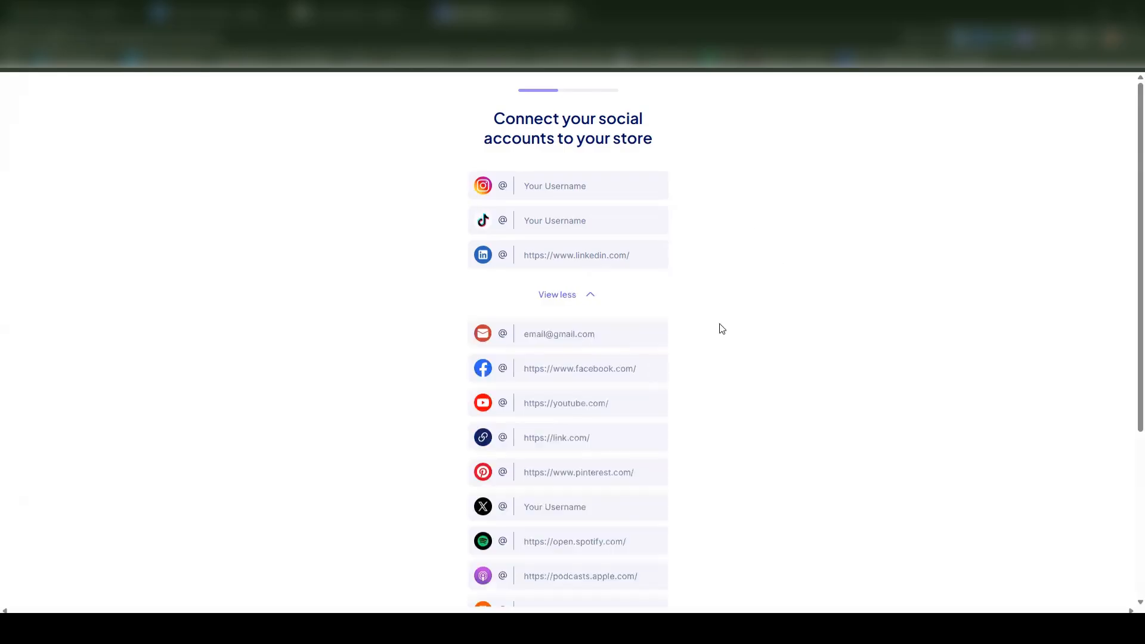
scroll(822, 343, down, 3)
scroll(823, 343, down, 2)
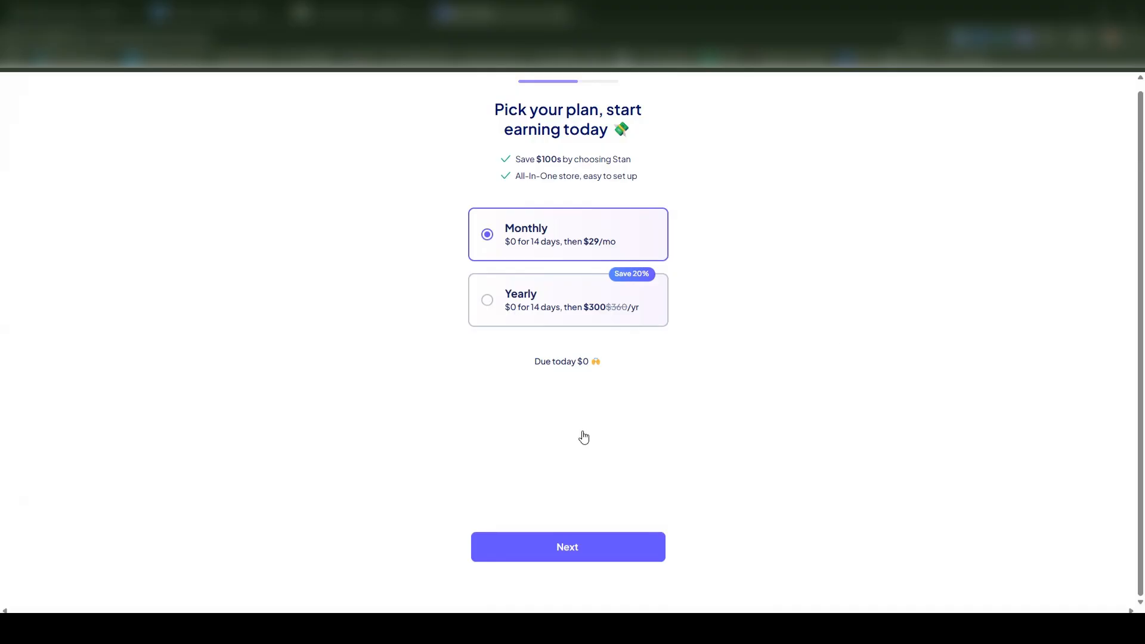
click(575, 552)
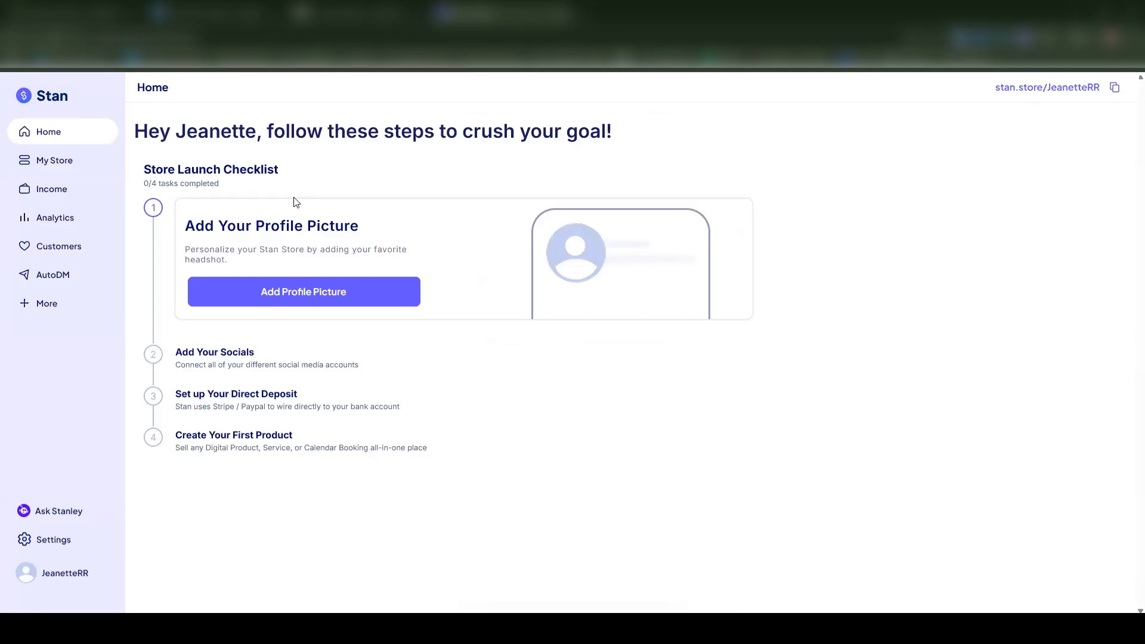
Step: Upload a headshot as the profile picture, adjust its position and zoom in the crop, and confirm the photo
click(318, 298)
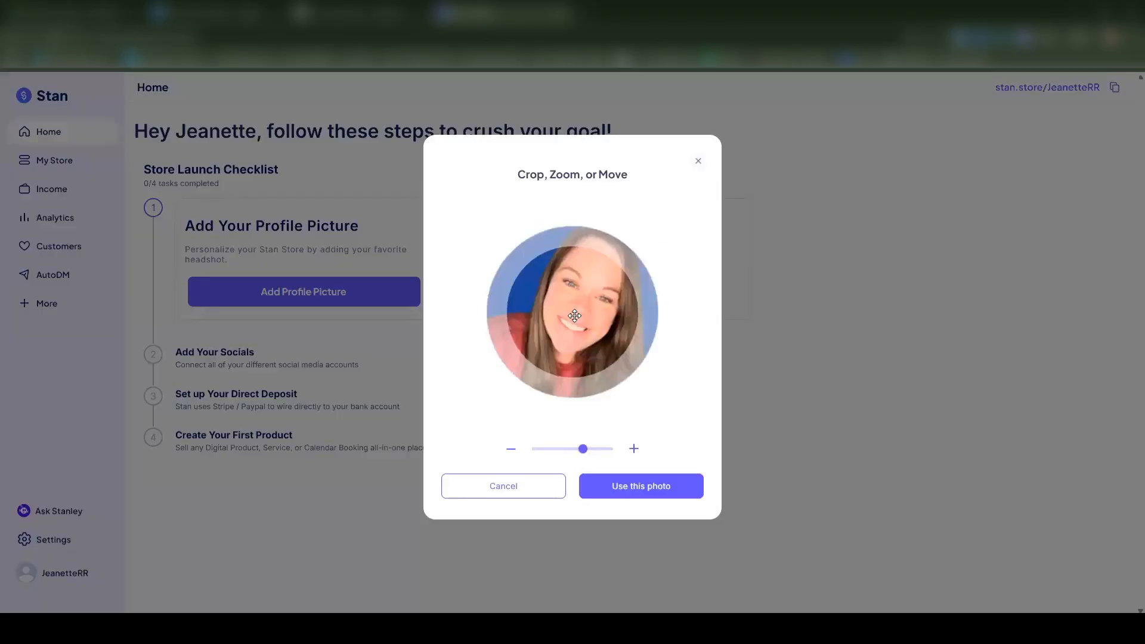
drag(579, 312, 581, 338)
drag(584, 452, 539, 451)
click(541, 454)
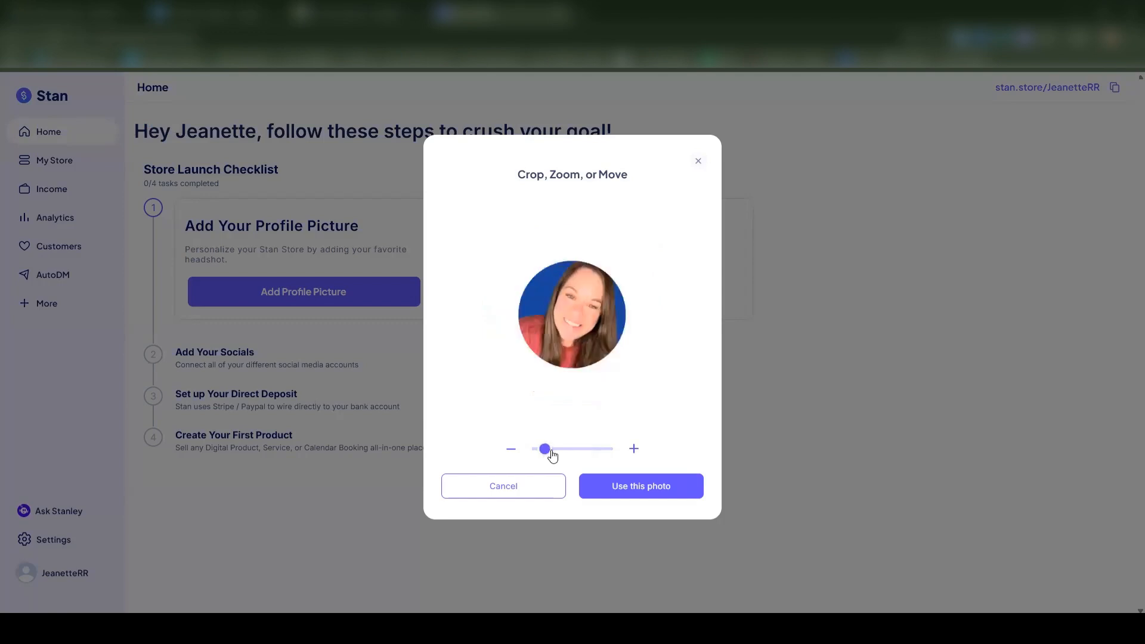
click(608, 449)
drag(584, 451, 567, 450)
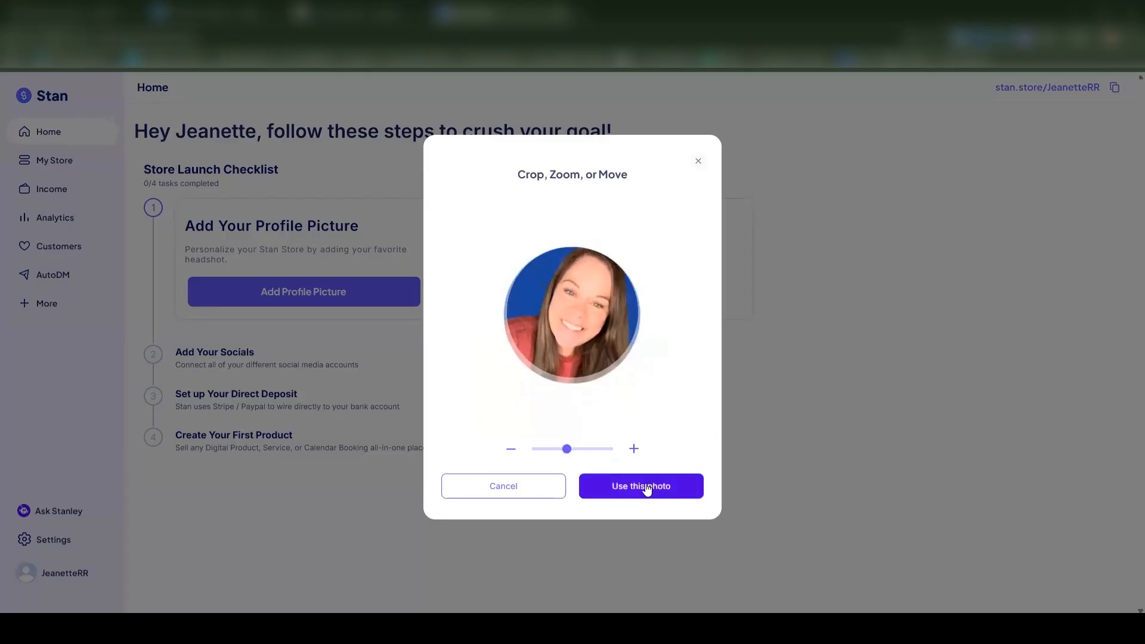
click(682, 485)
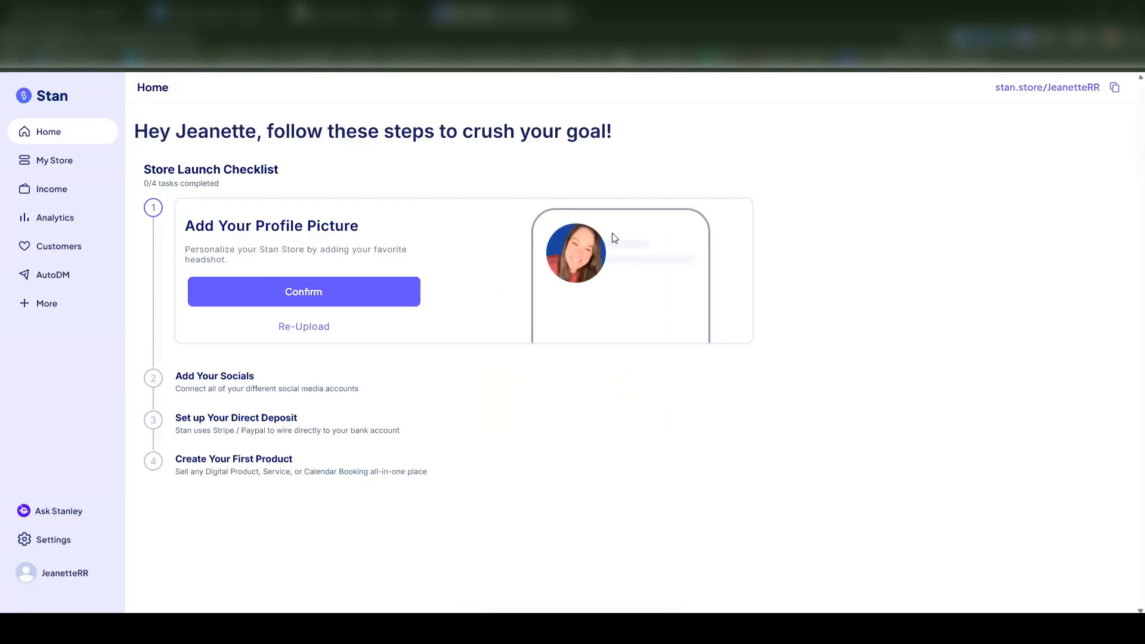
click(330, 293)
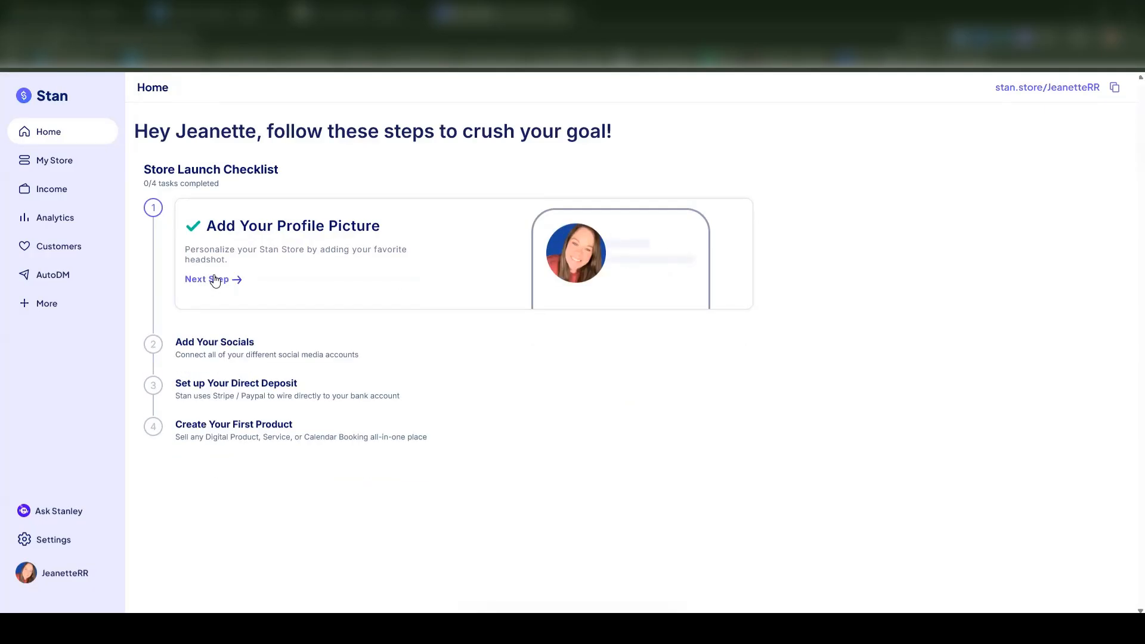
Step: Add the Instagram account to the store's social links, look through the additional platforms, save, and advance the launch checklist
click(215, 281)
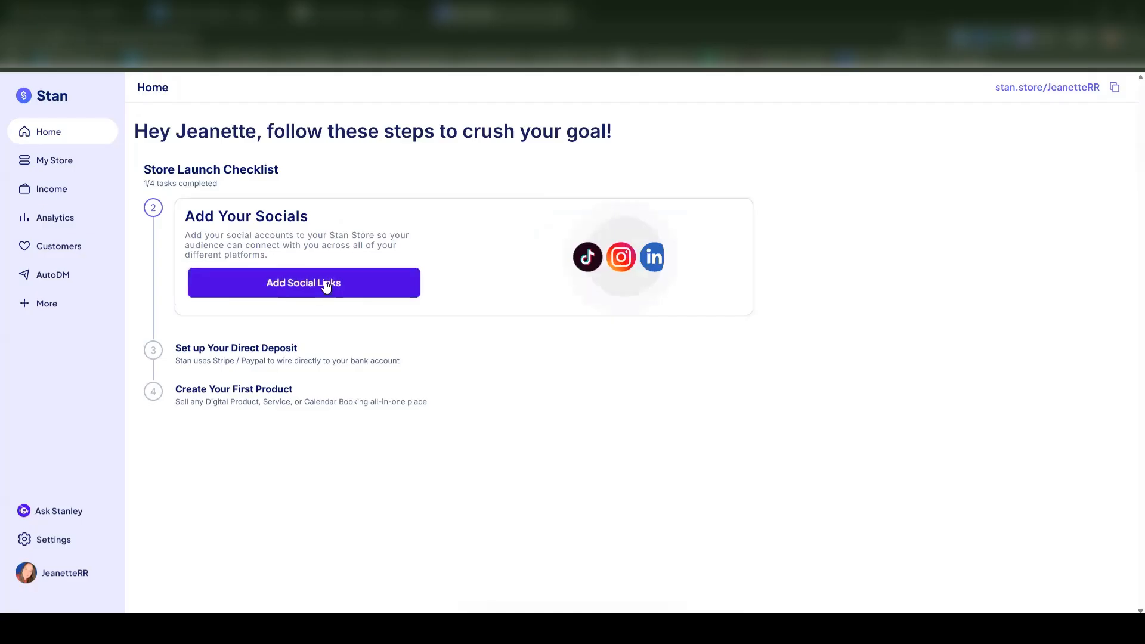
click(326, 284)
click(495, 301)
click(512, 303)
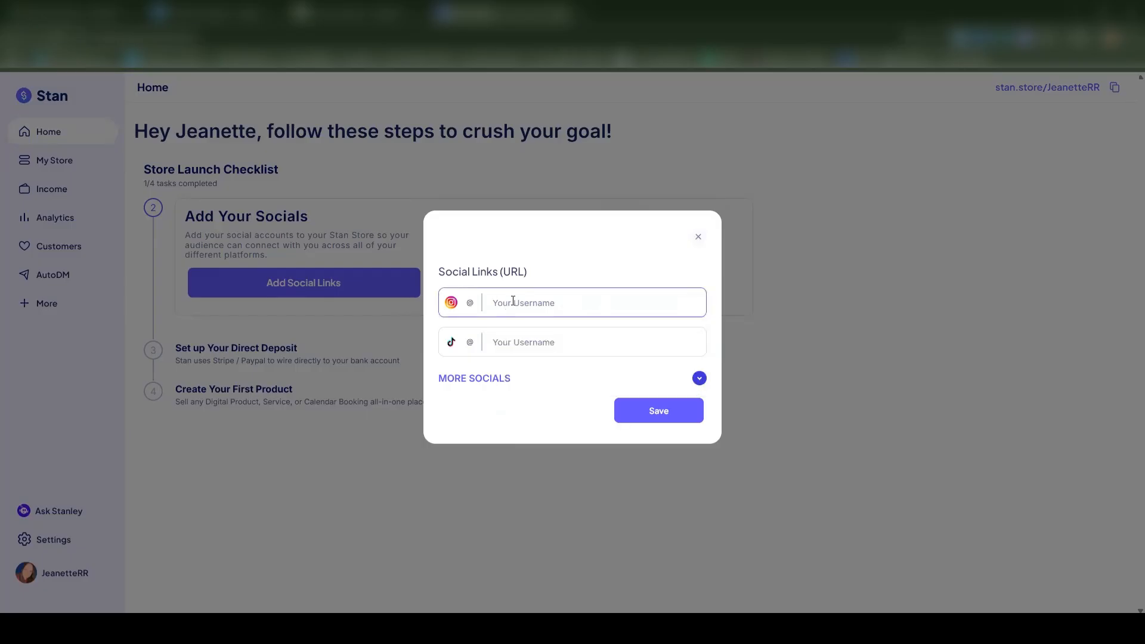
click(485, 379)
click(485, 379)
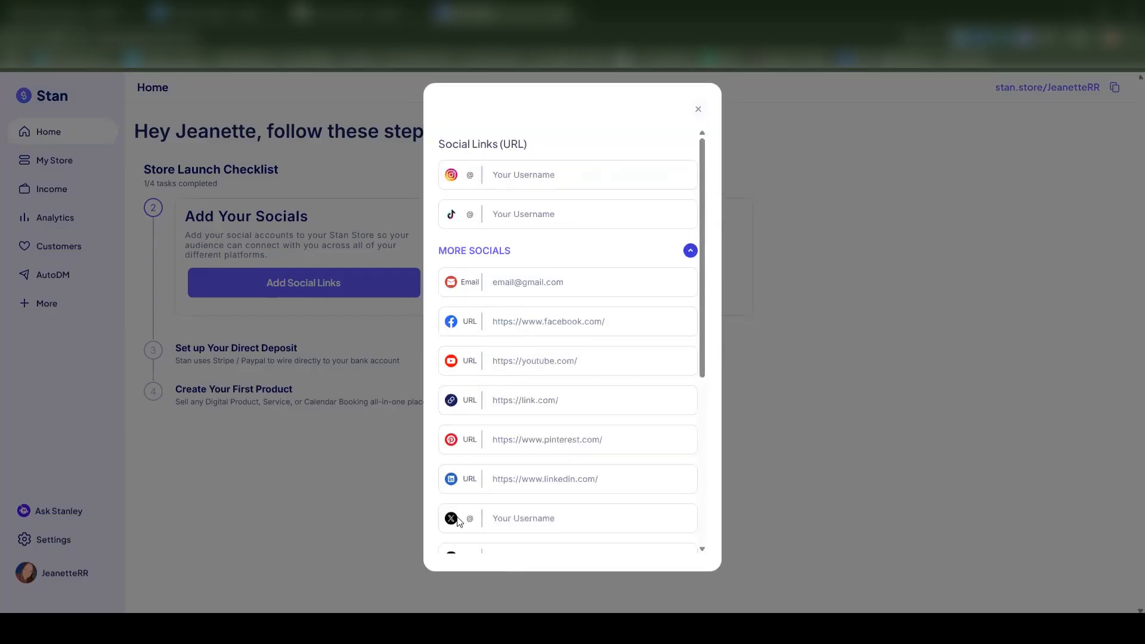
scroll(607, 201, down, 5)
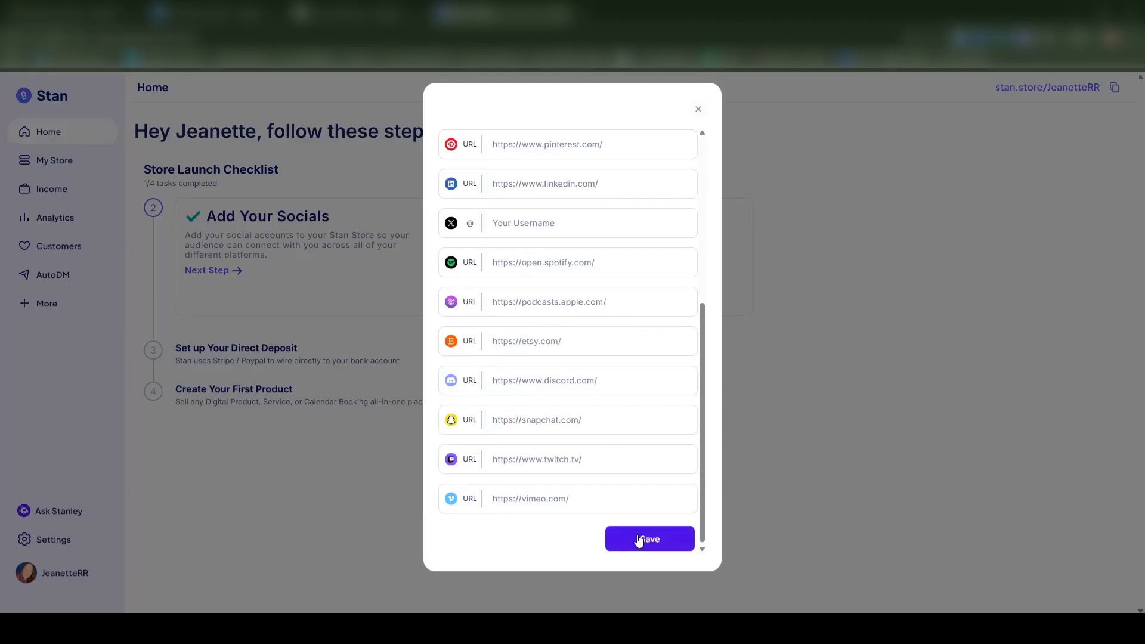
click(667, 544)
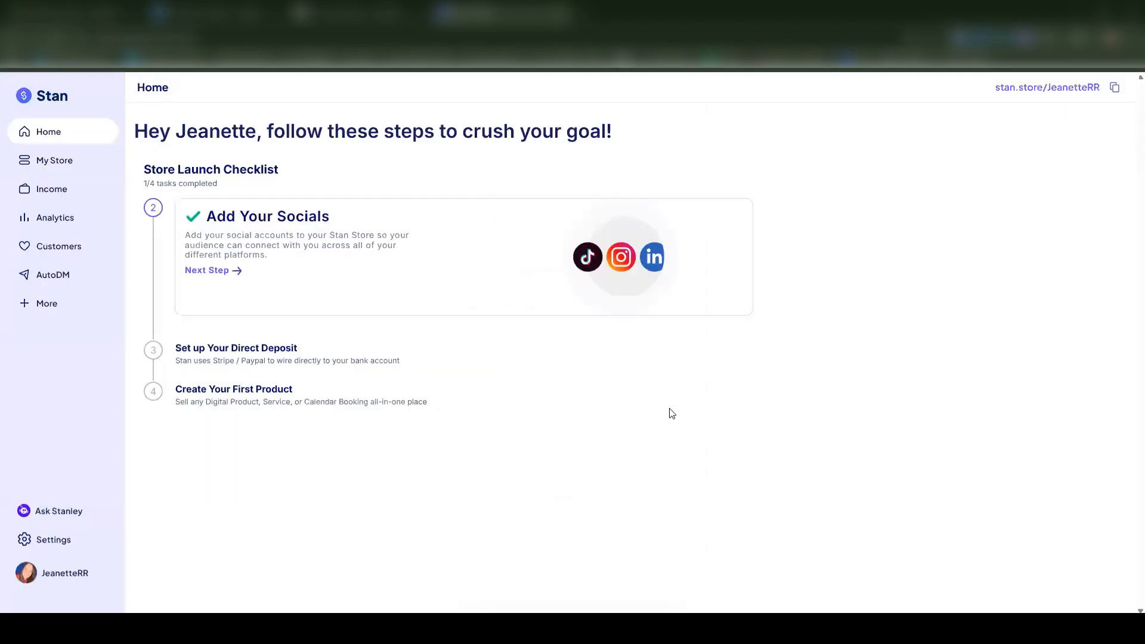
click(227, 275)
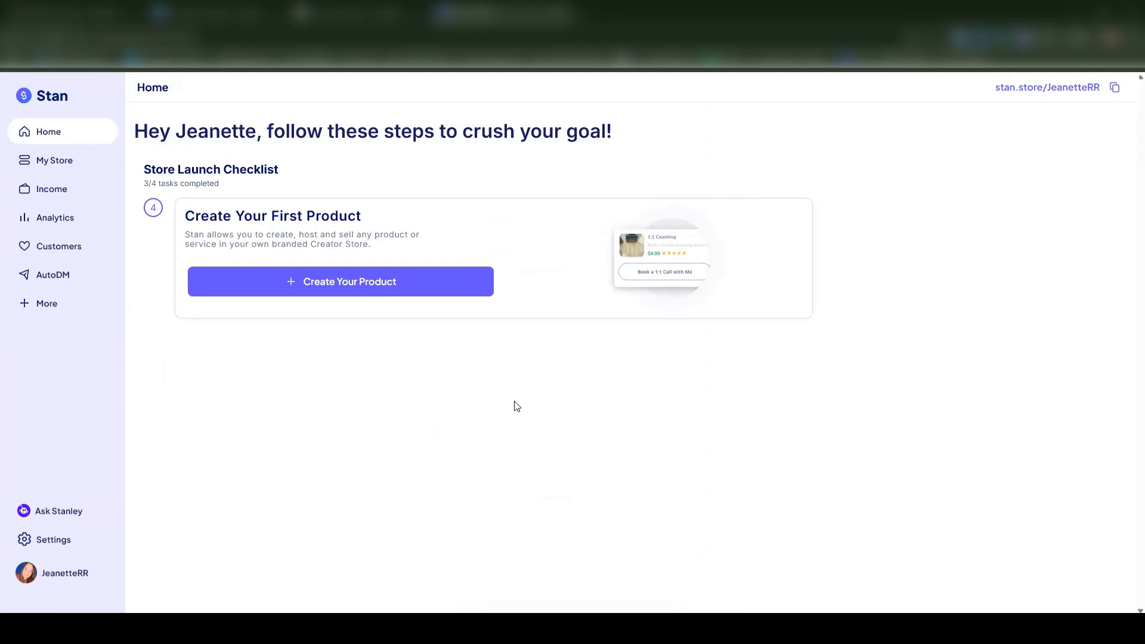
Step: Review the My Store page, and open the Income page to examine the revenue, orders and cash-out areas
click(67, 166)
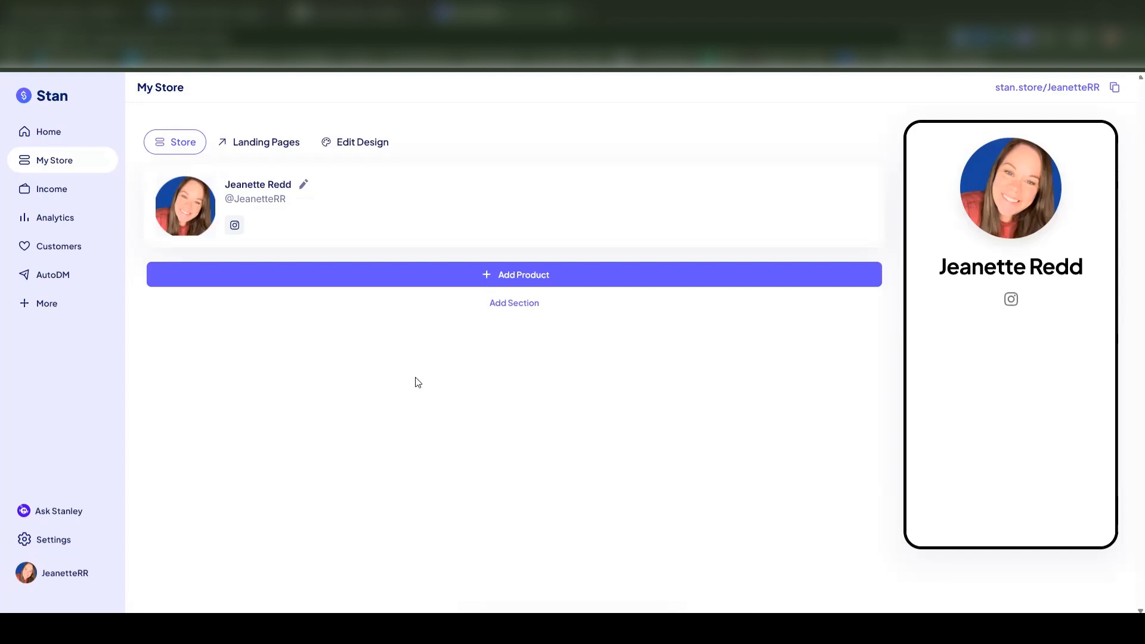
click(62, 165)
click(49, 198)
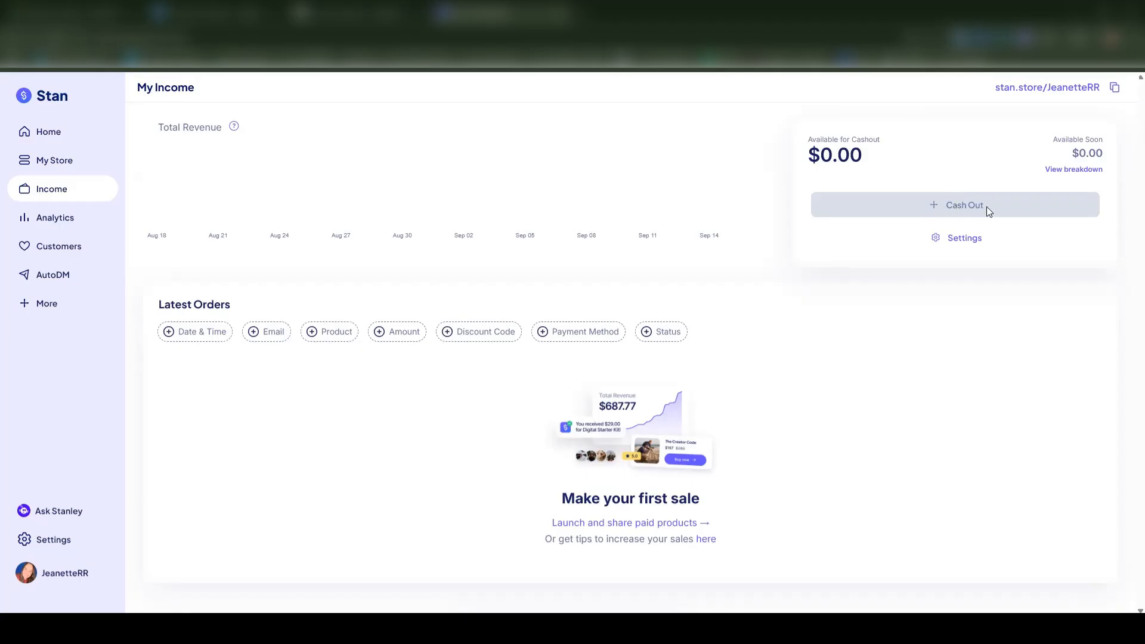
Step: Try enabling Terms & Conditions in the payment settings and read through the default terms text
click(962, 239)
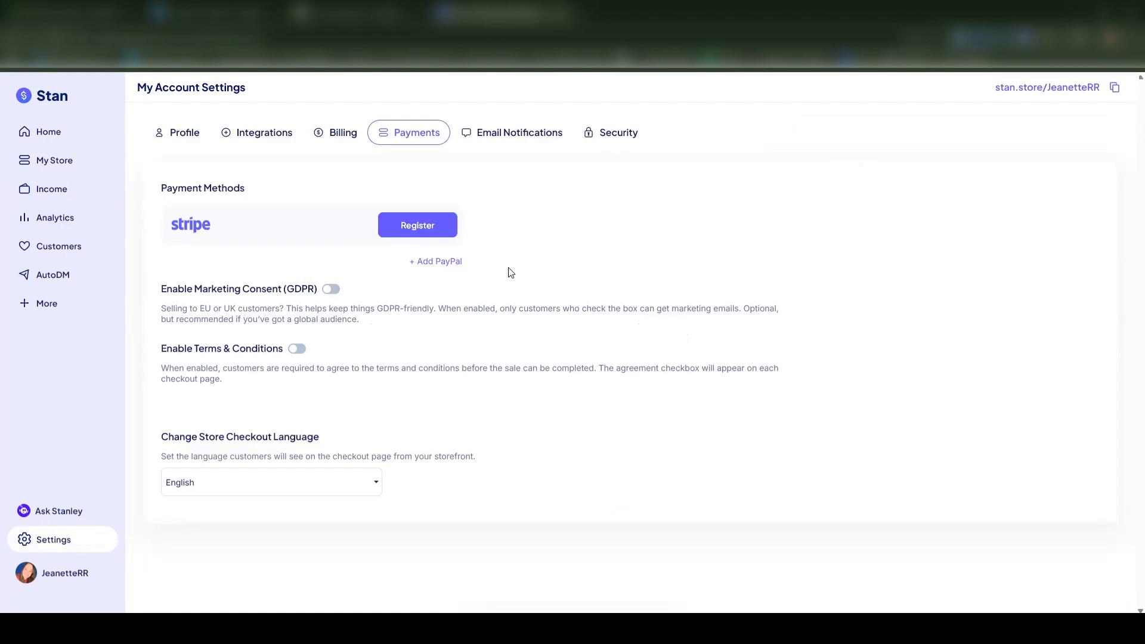
click(299, 350)
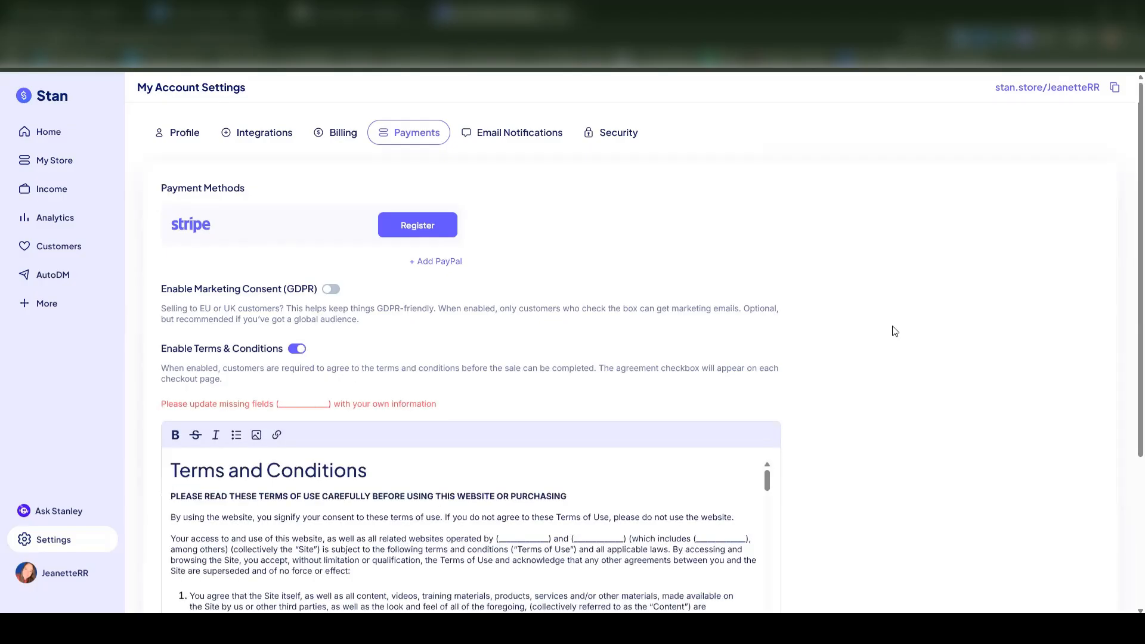
scroll(895, 331, down, 3)
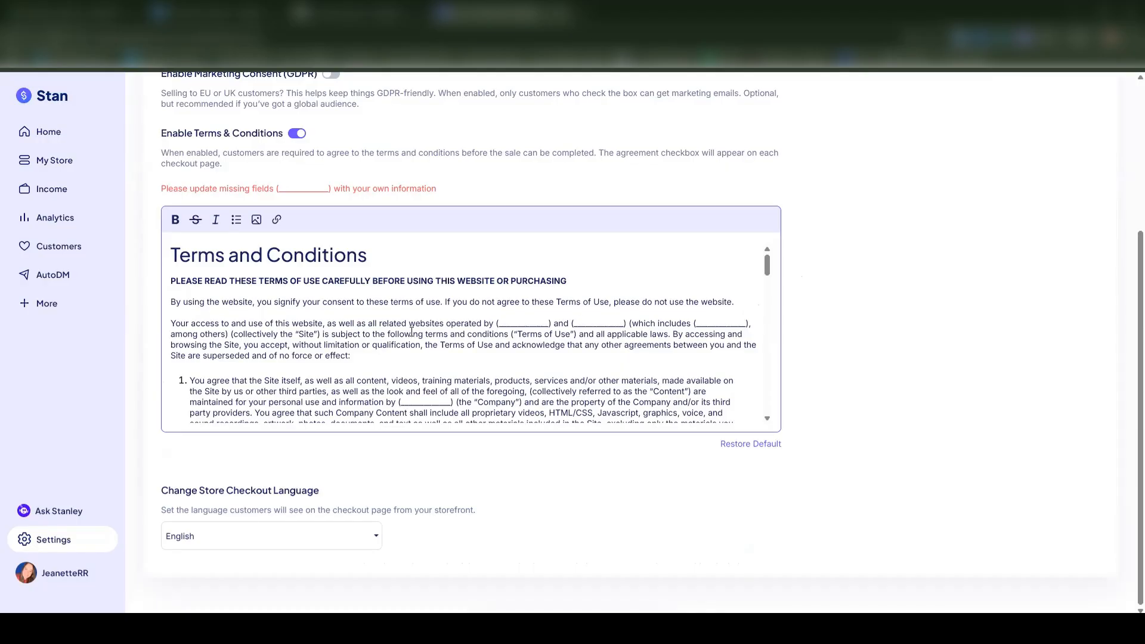
scroll(418, 325, down, 5)
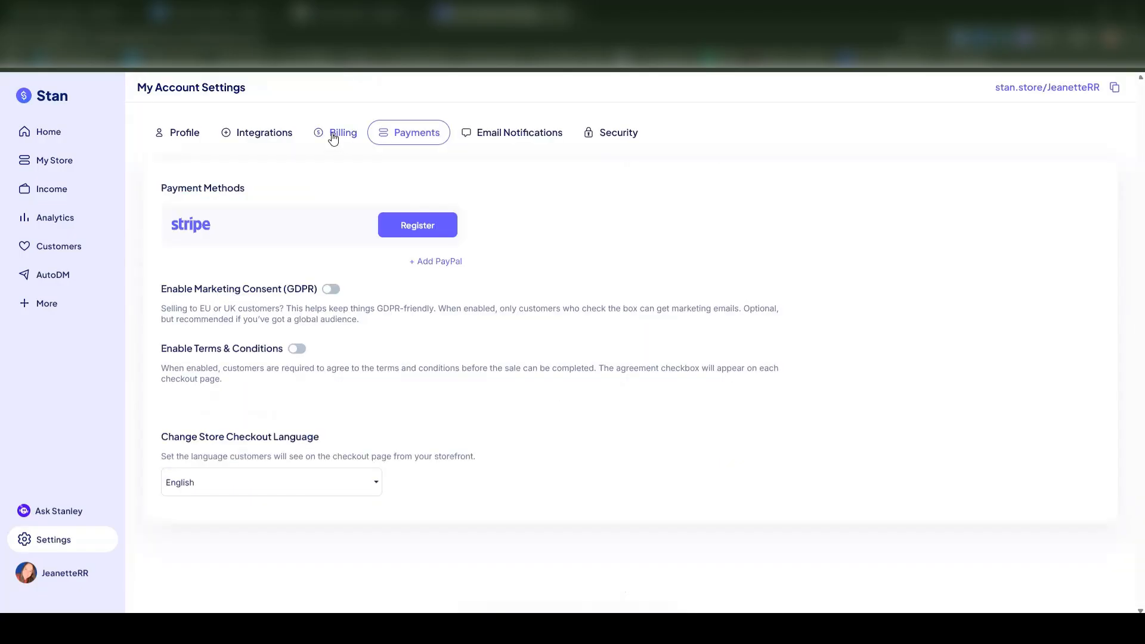
Step: Examine the subscription billing and change-plan options, and review the profile settings from account details down to the referral banner
click(333, 138)
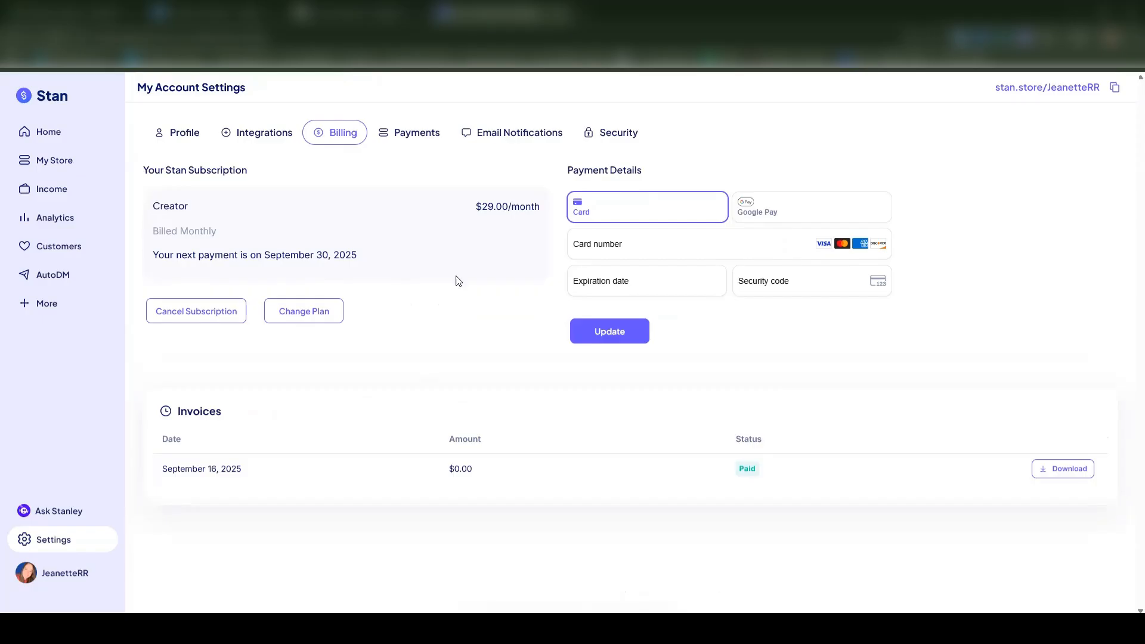
click(312, 320)
click(184, 137)
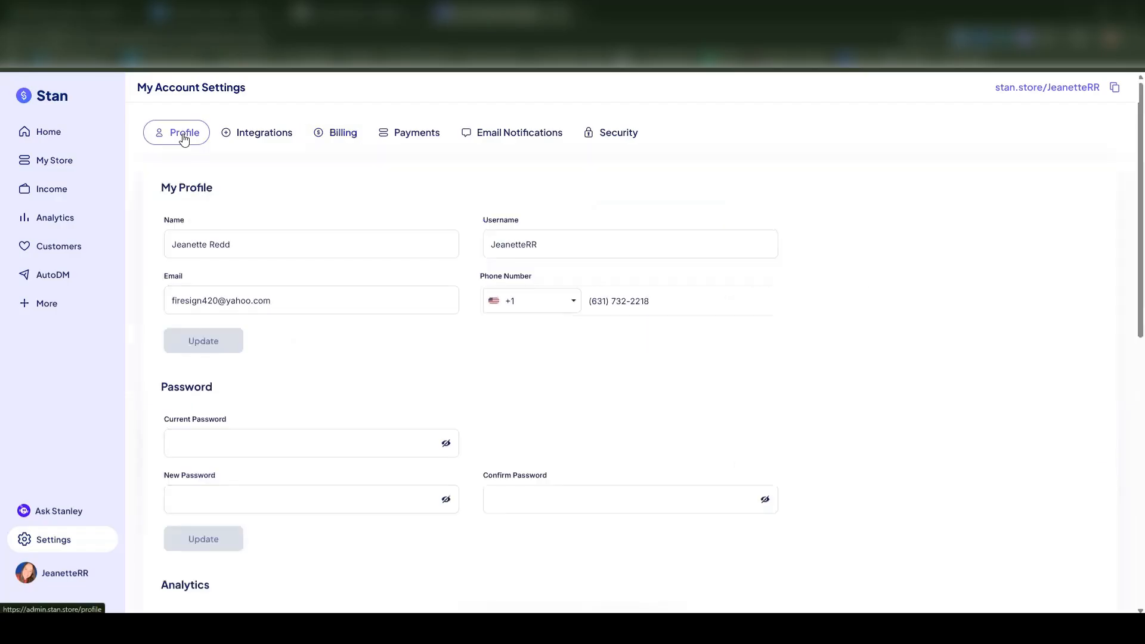
scroll(677, 334, down, 4)
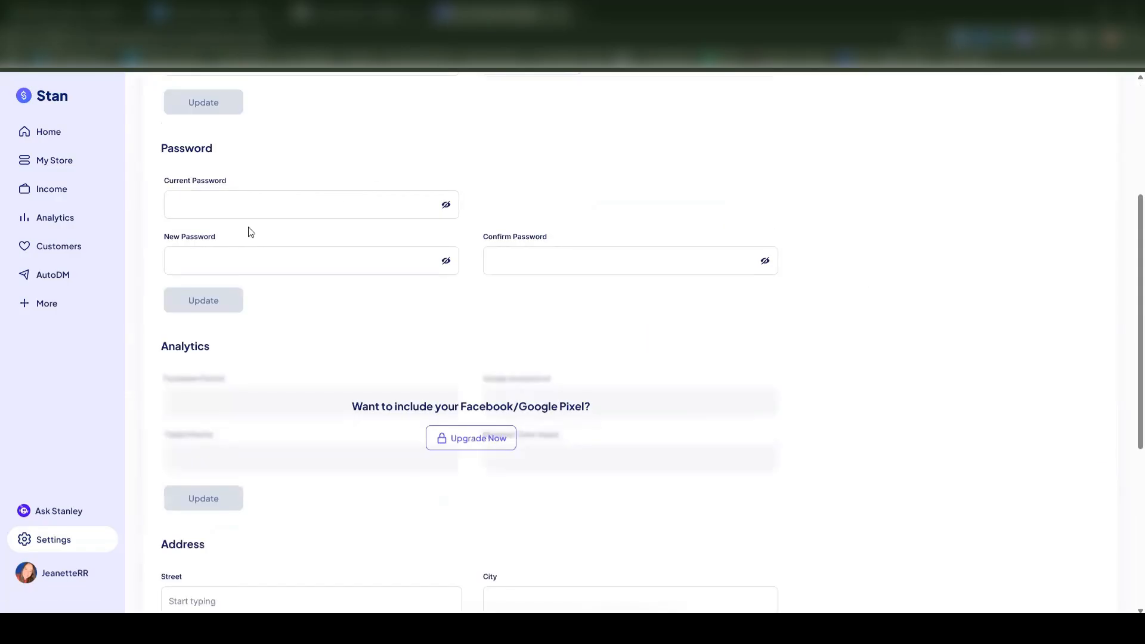
scroll(668, 348, down, 5)
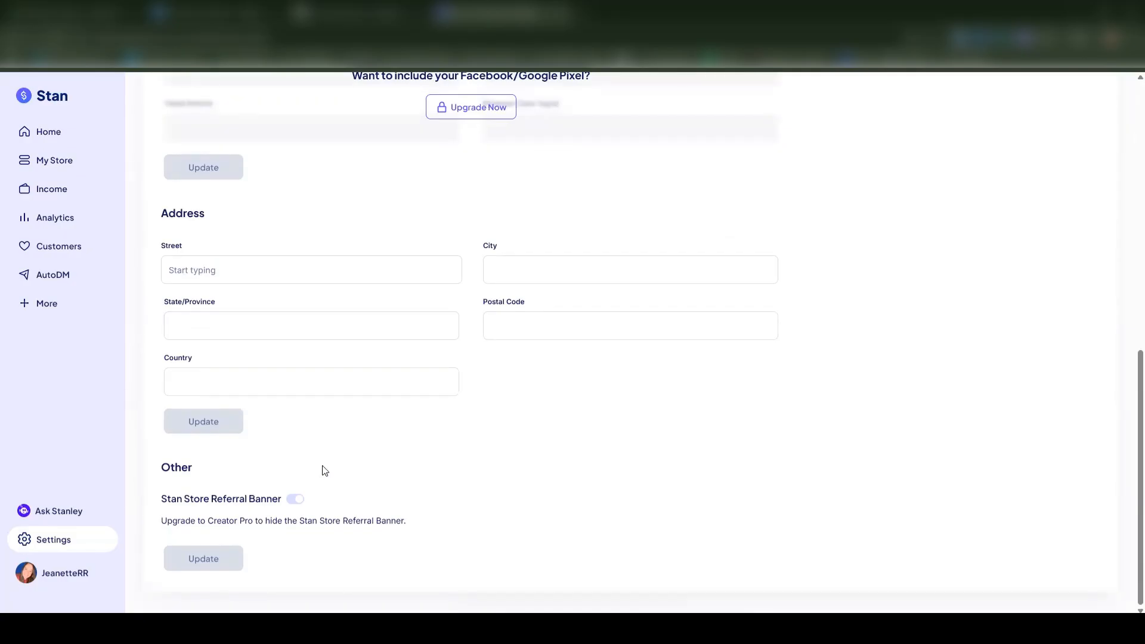
scroll(355, 465, up, 10)
scroll(632, 197, up, 2)
Step: Review the Integrations settings, including the option to request a new one, and the Email Notifications and Security settings
click(517, 138)
click(251, 134)
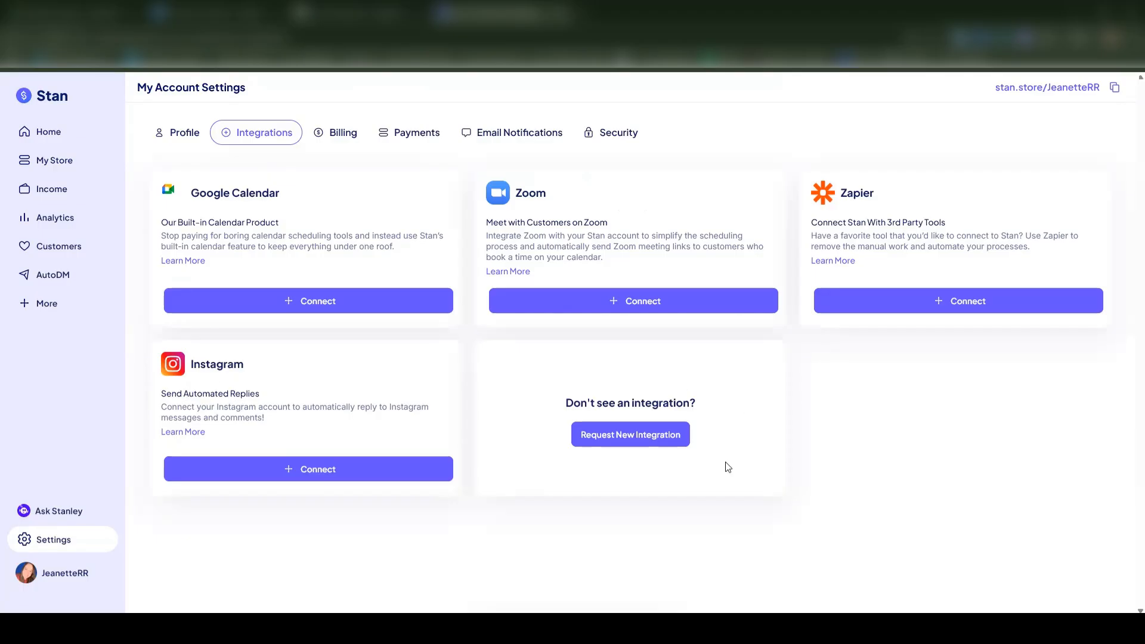
click(623, 441)
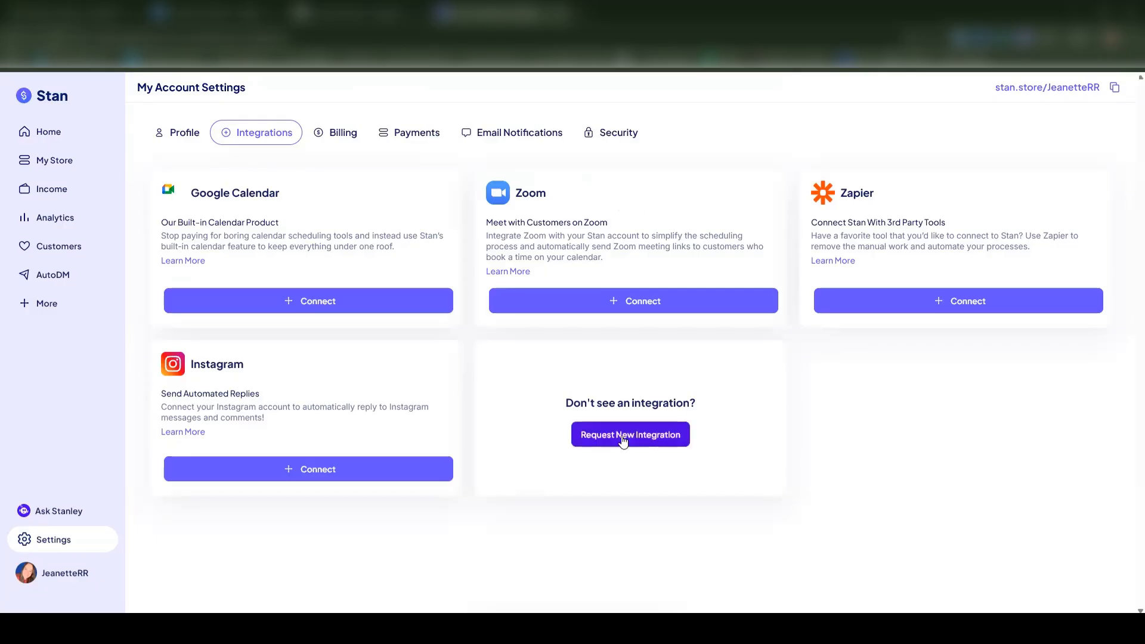
click(529, 138)
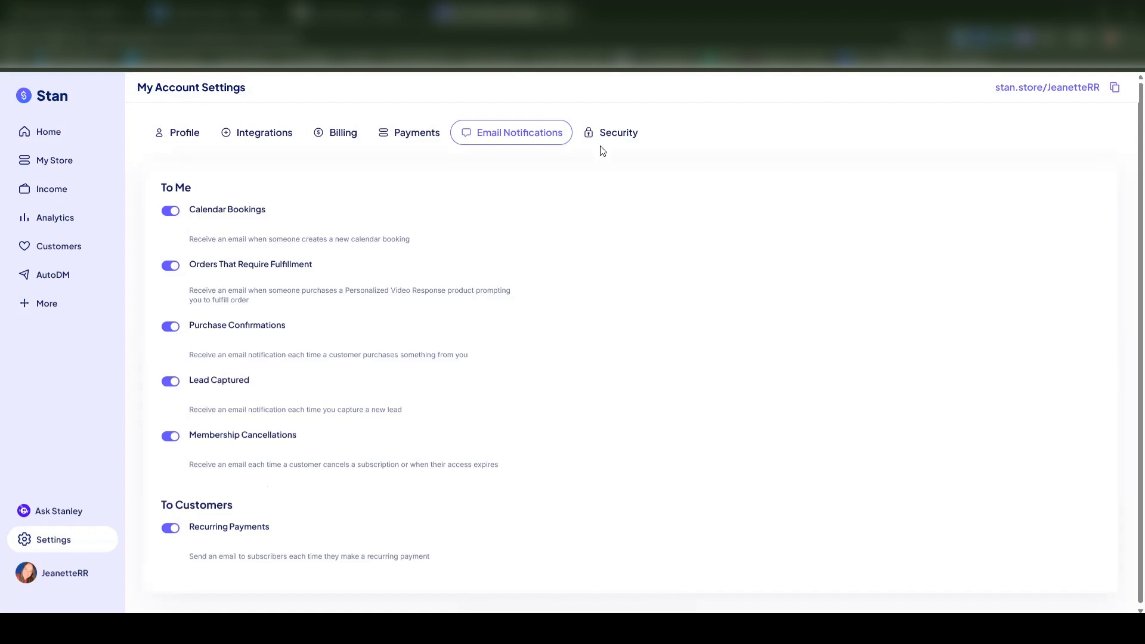
click(614, 140)
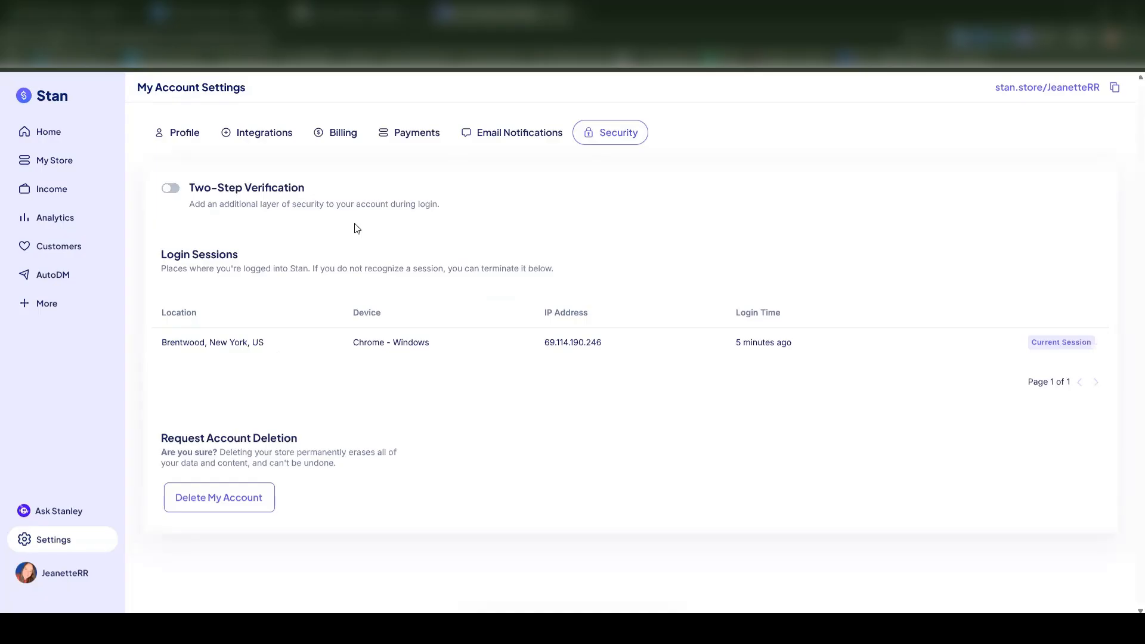
Step: View the store analytics, and examine the Name filter options on the Customers page
click(57, 219)
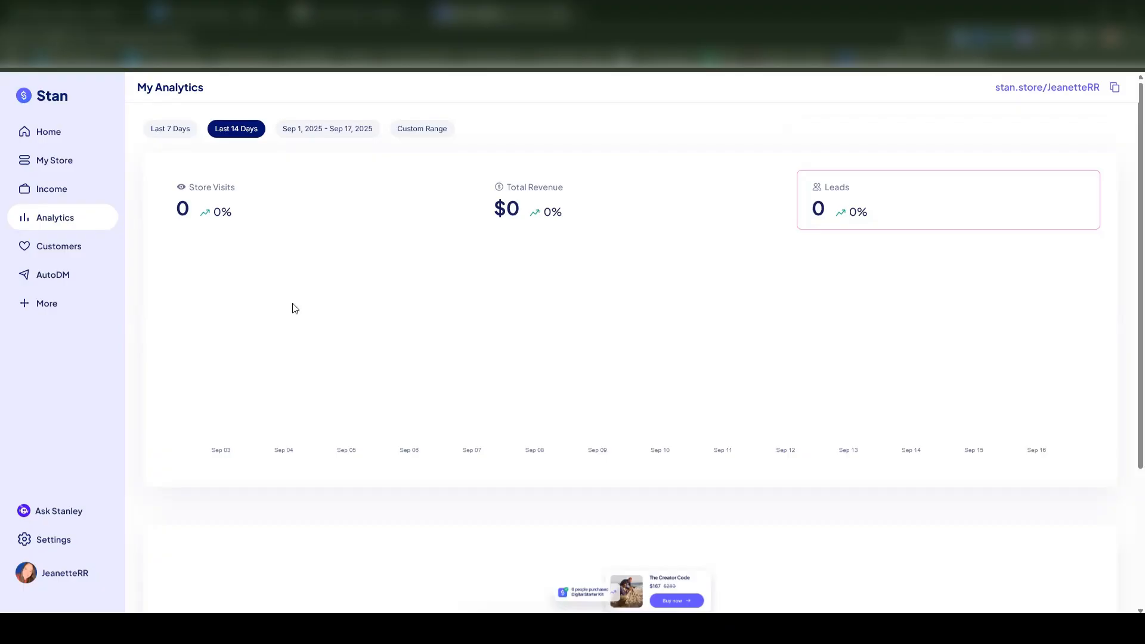
click(59, 250)
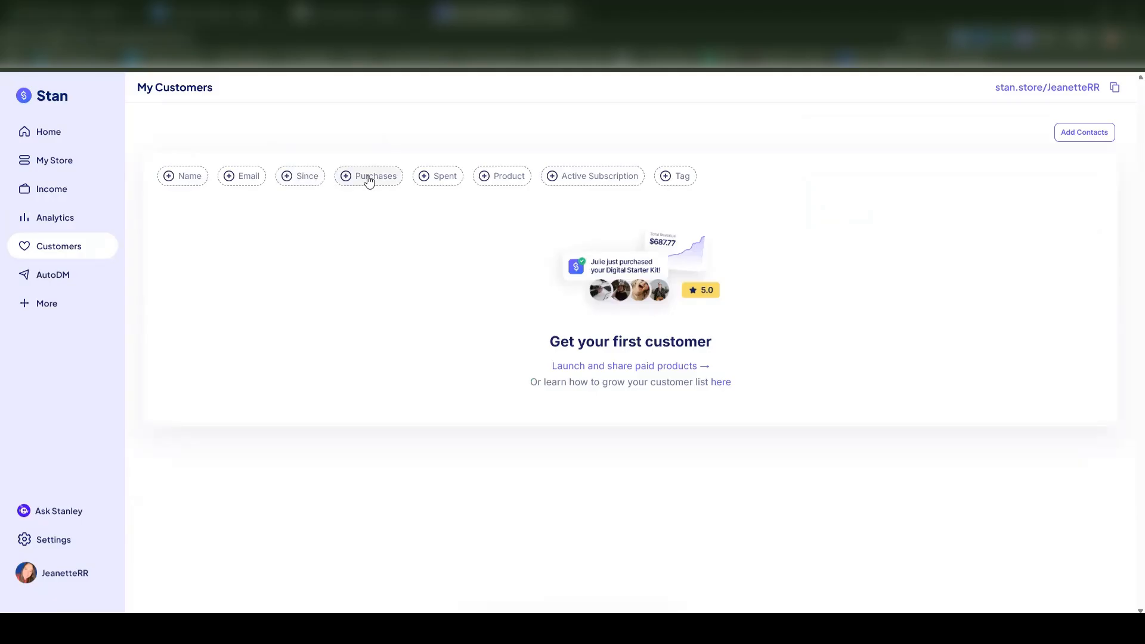
click(167, 177)
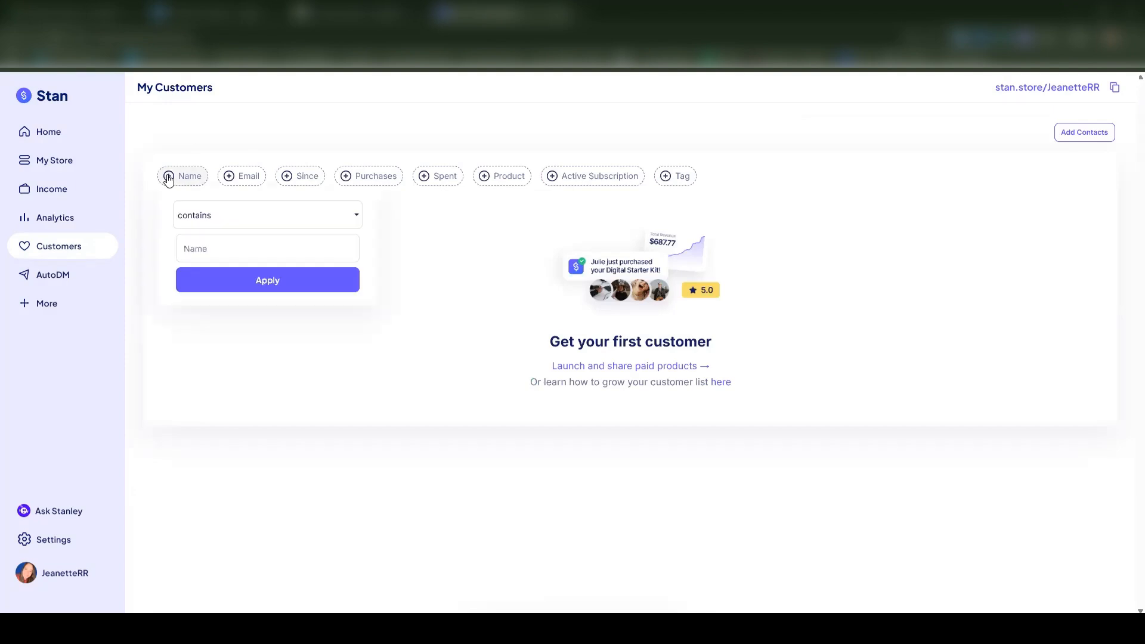
Step: Enable Appointments and Referrals in the additional store options, and read through the referral program page
click(833, 278)
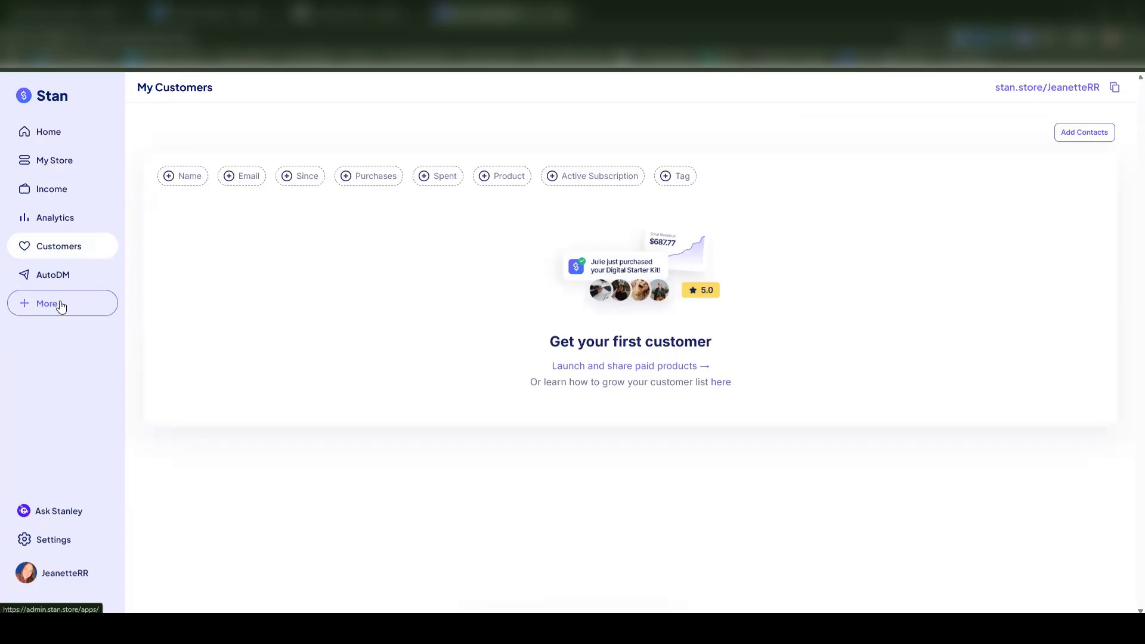
click(62, 306)
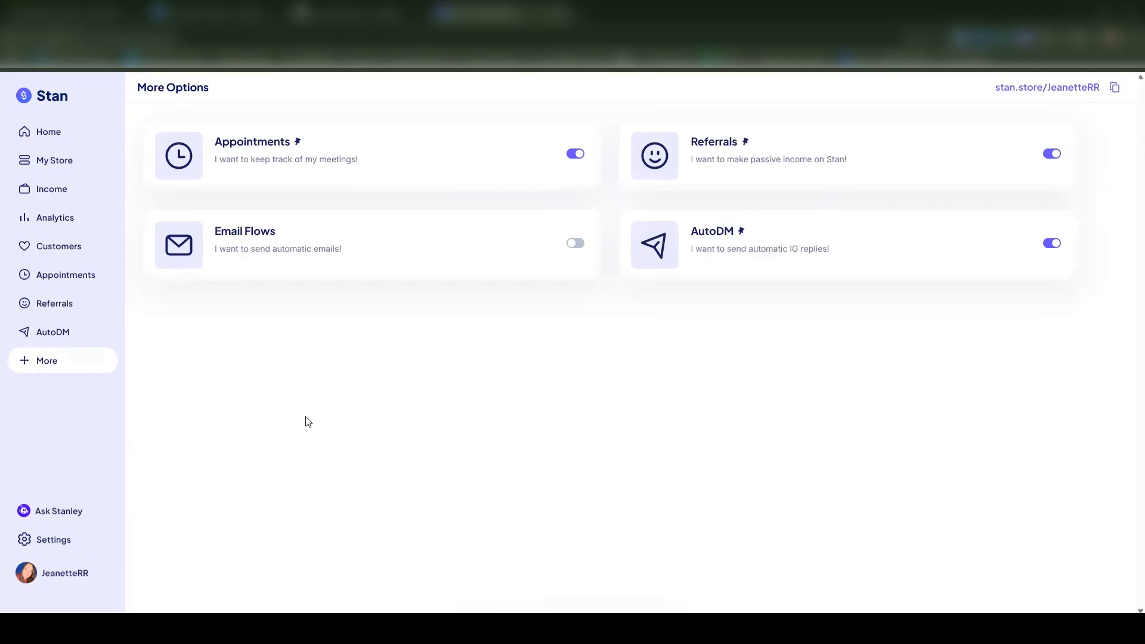
click(68, 311)
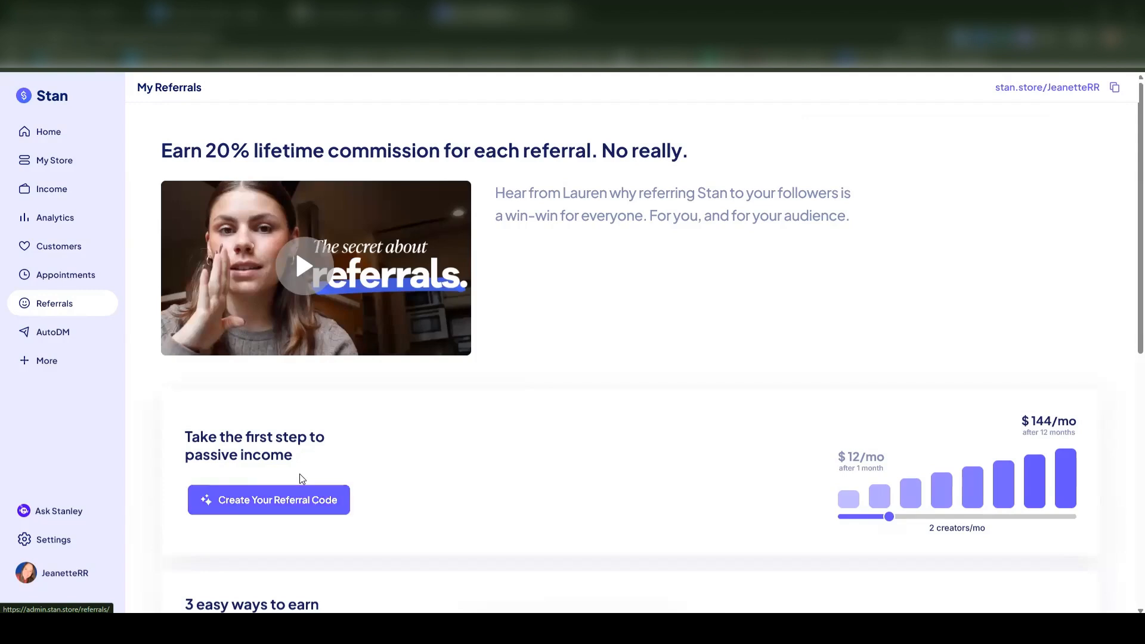
scroll(300, 473, down, 8)
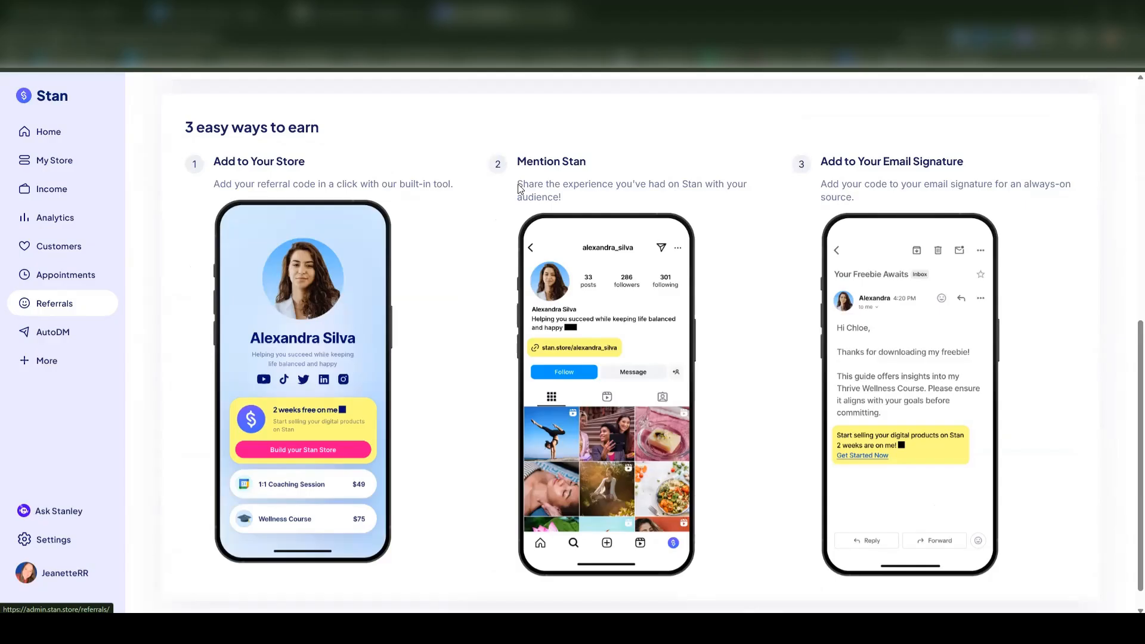
scroll(60, 366, up, 8)
Step: Enable Email Flows in the additional store options and view its introduction page
click(59, 366)
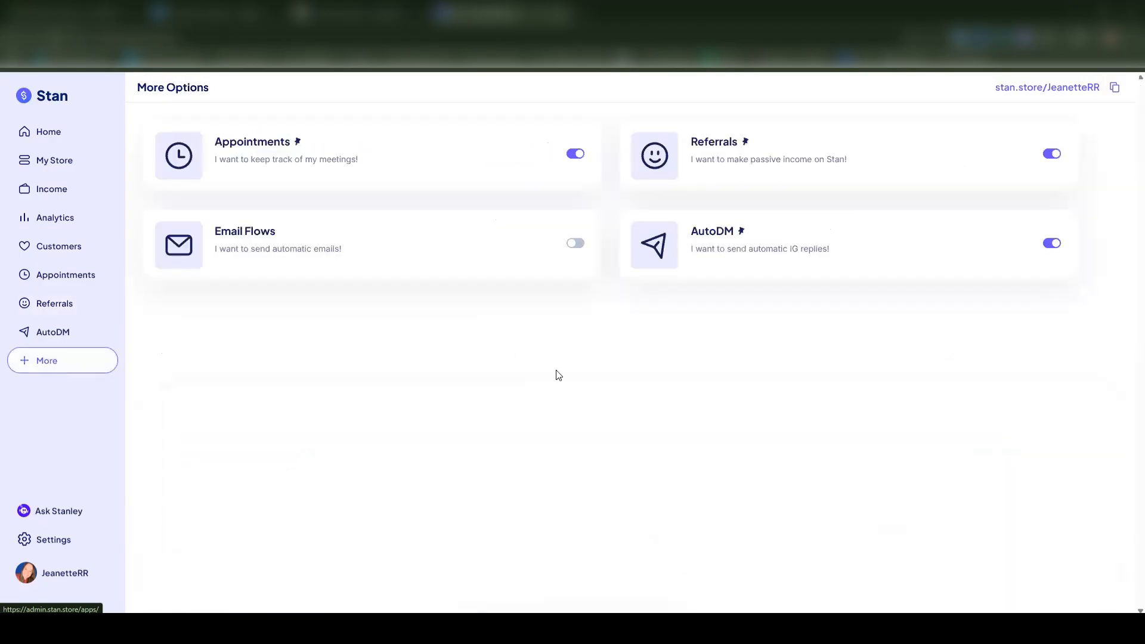
click(577, 244)
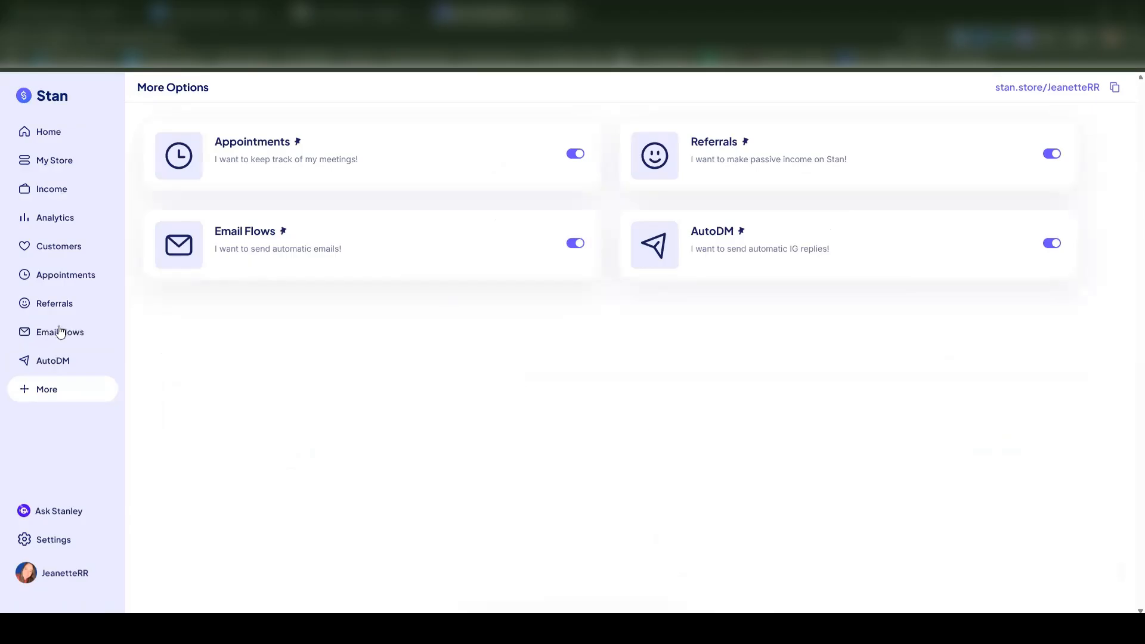
click(60, 333)
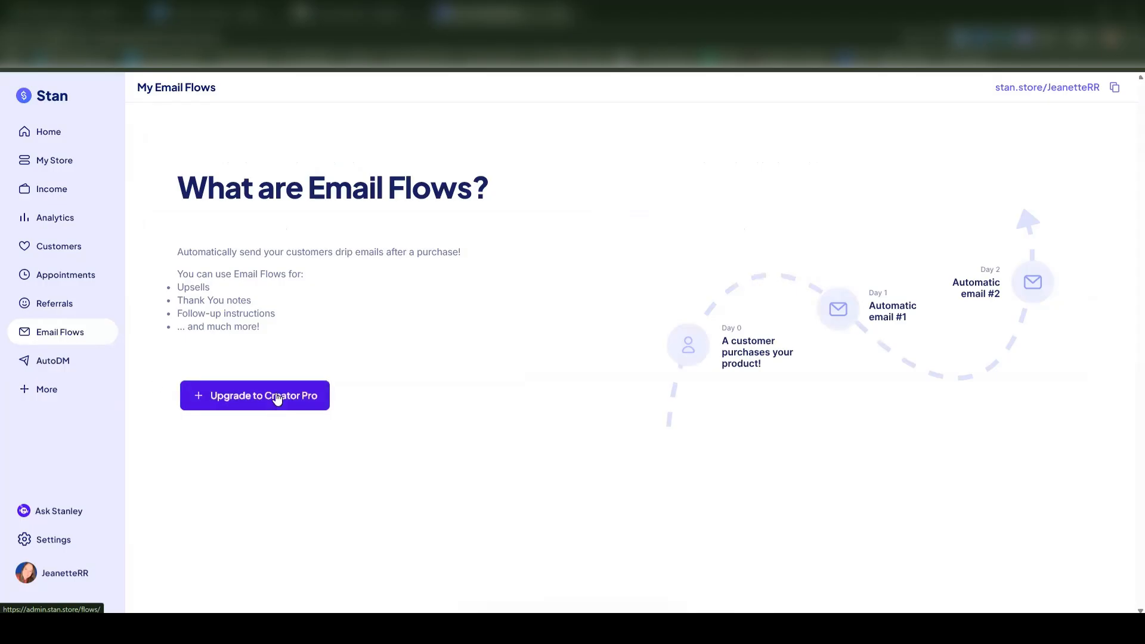
Step: Start a new Collect Emails / Applications product in the store and use the stock photo of the palm-lined pool as its thumbnail
click(56, 161)
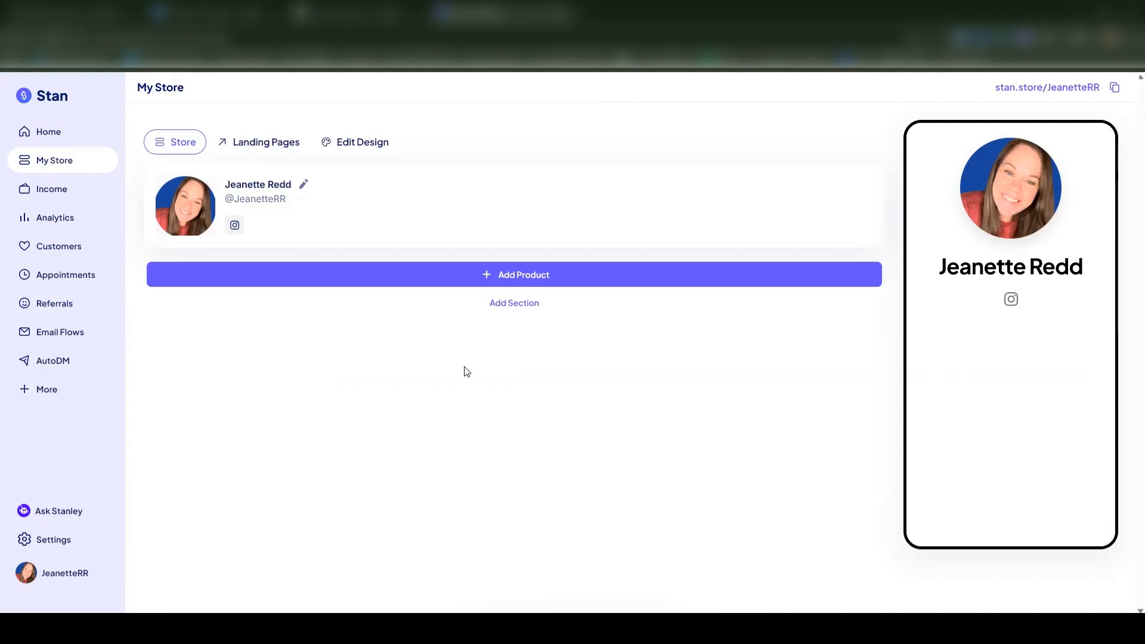
click(541, 278)
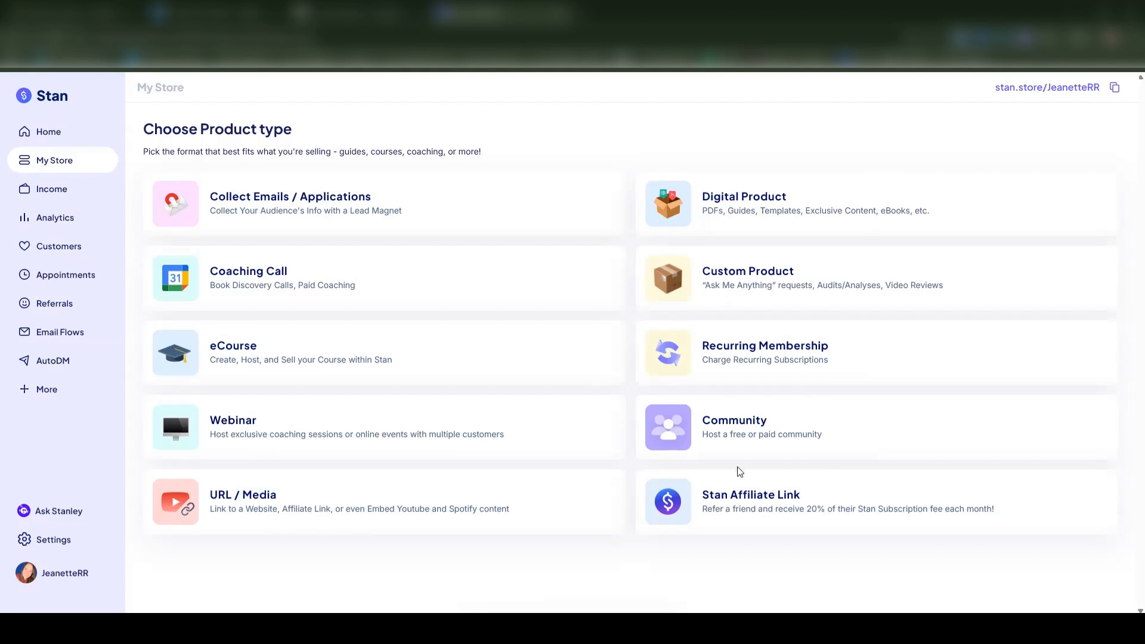
click(308, 215)
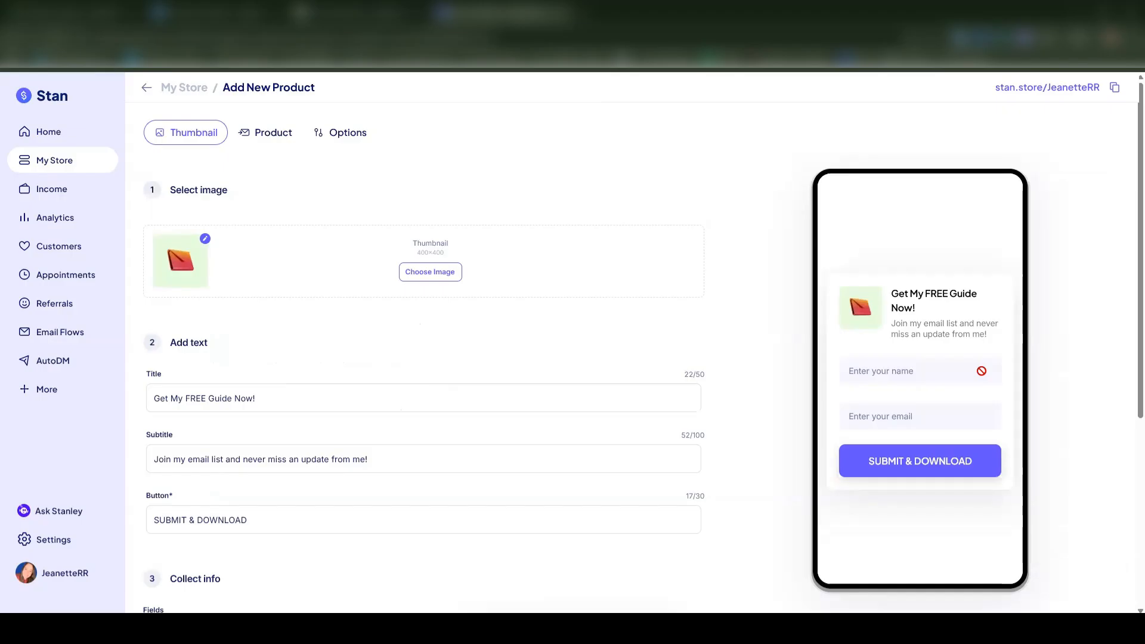
click(441, 285)
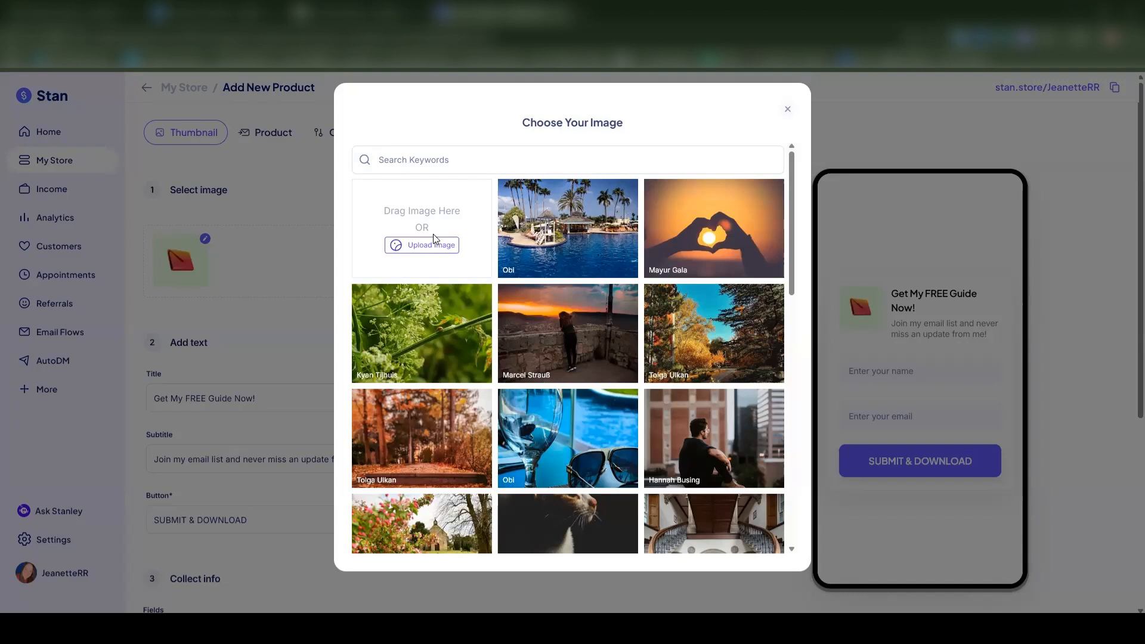
click(581, 239)
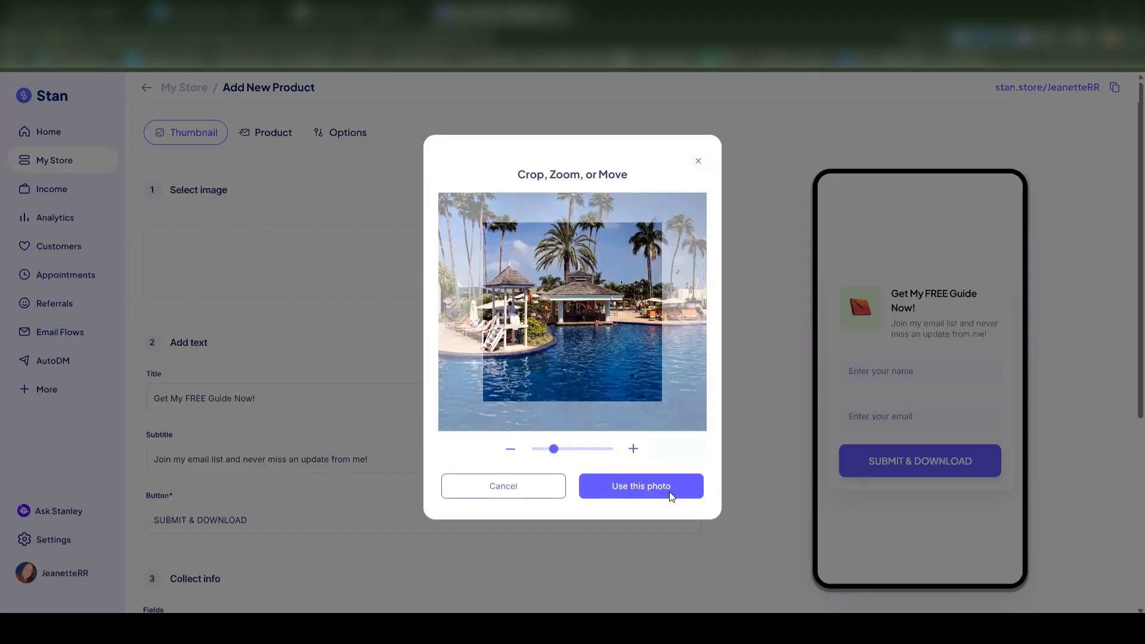
click(699, 491)
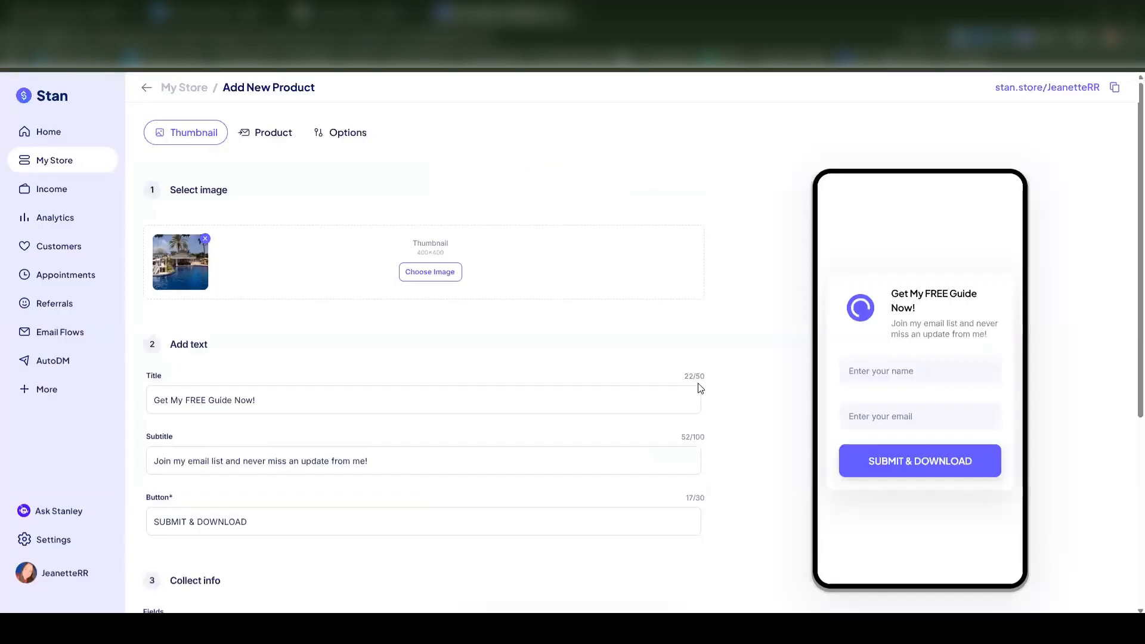
Step: Change the product title to "Get My FREE Guide Here"
click(220, 409)
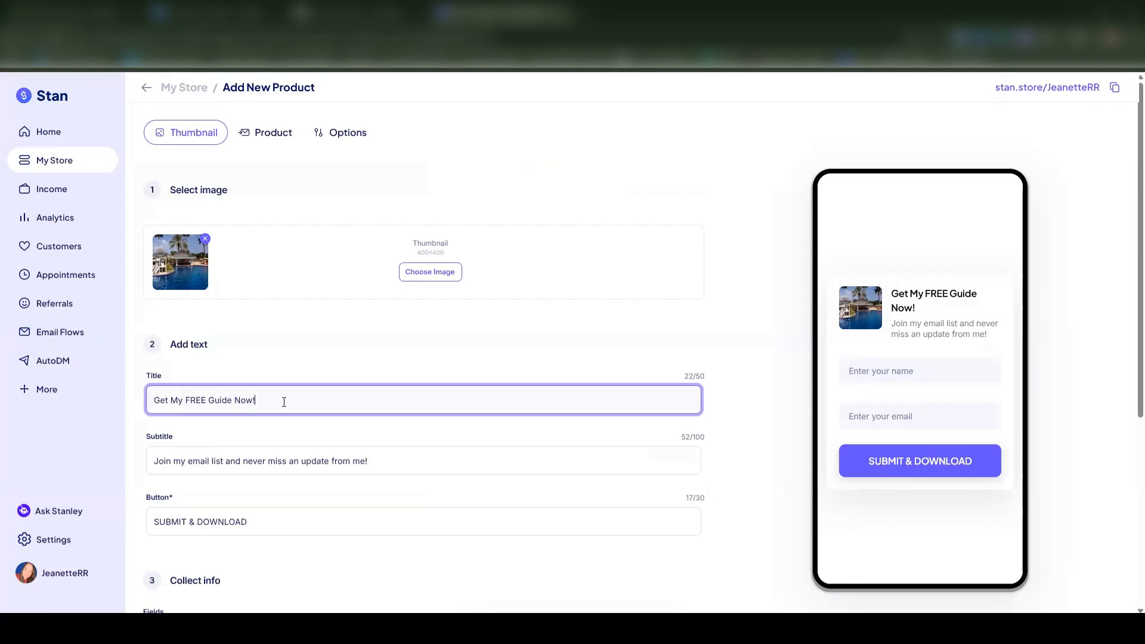
triple_click(408, 388)
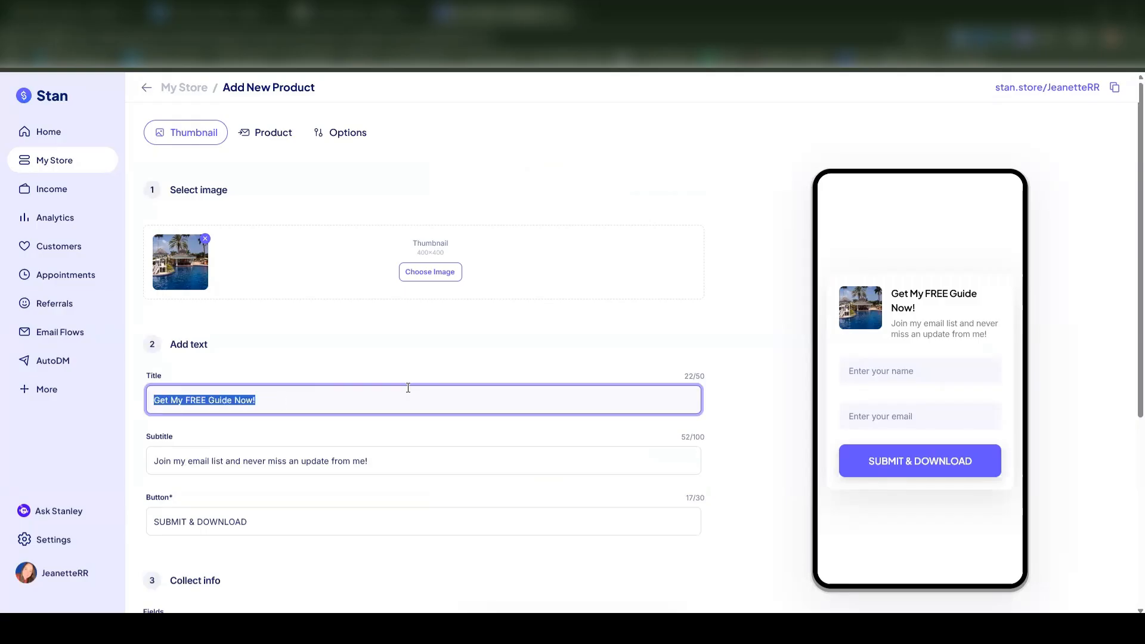
click(408, 389)
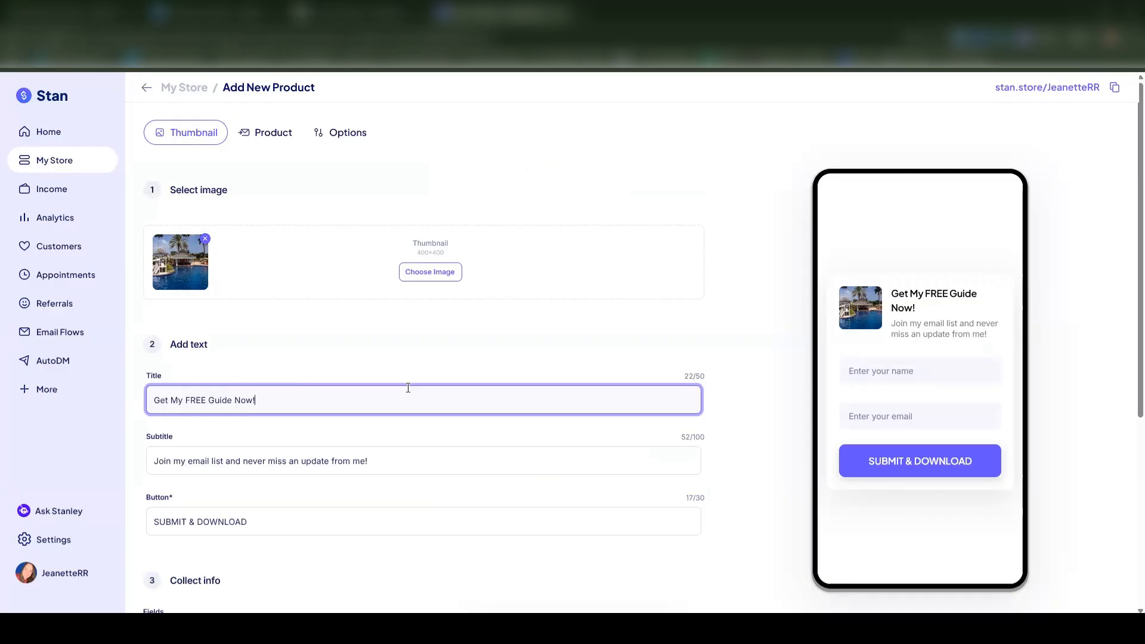
key(BackSpace)
key(BackSpace)
key(BackSpace)
key(BackSpace)
key(BackSpace)
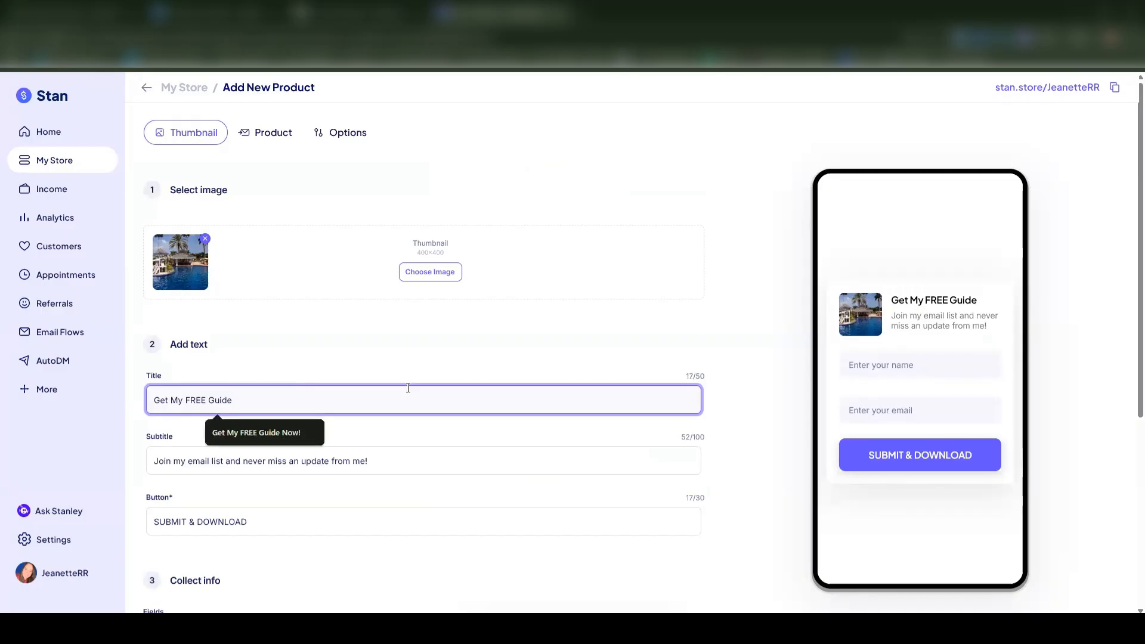
text(Here)
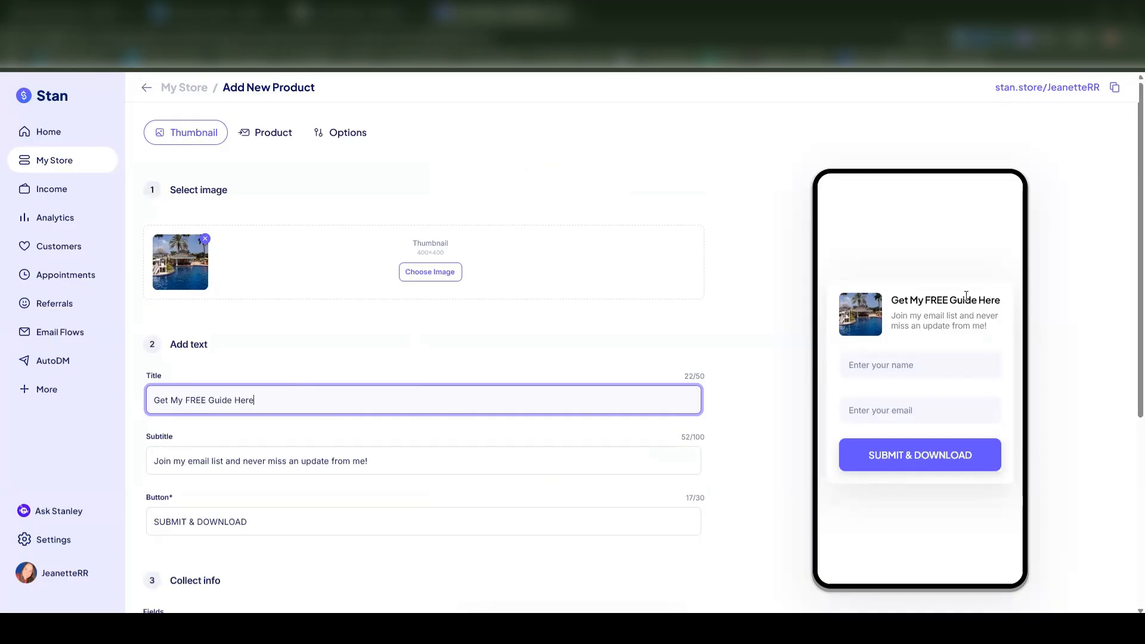
Step: Replace the subtitle with "Come join my free community so you can build your online business without going viral"
triple_click(397, 462)
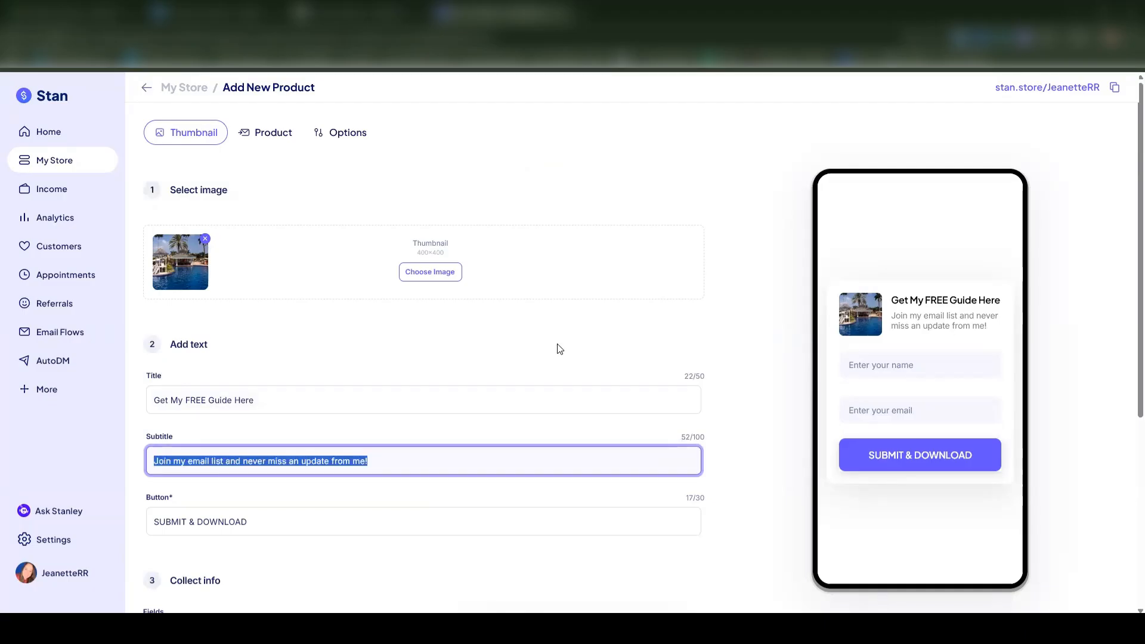
text(Come Join My )
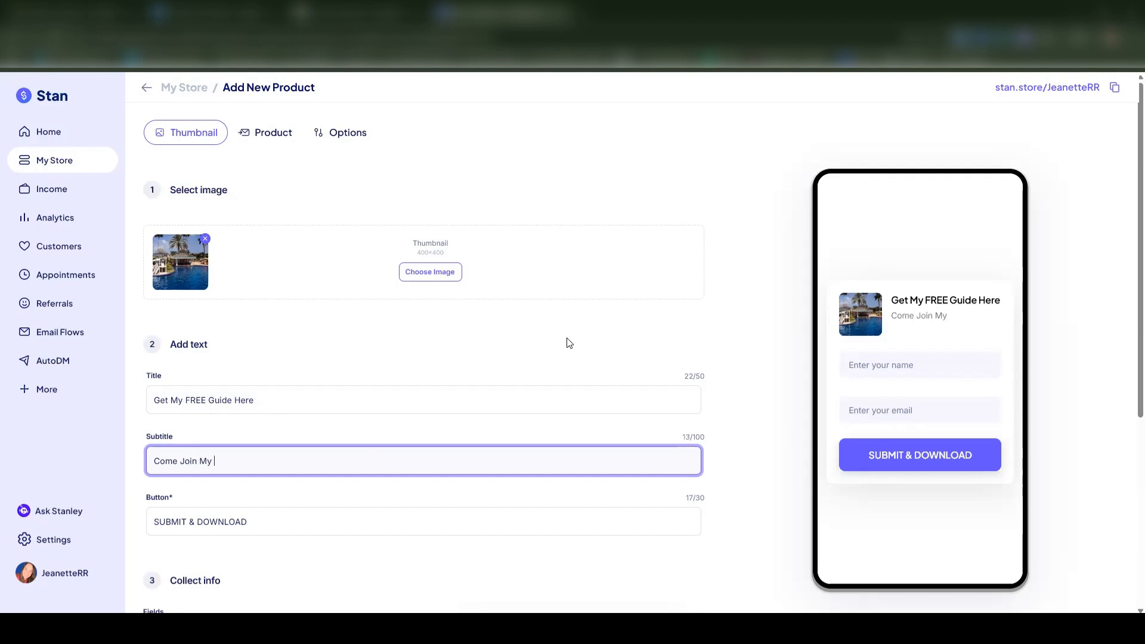
text(free Community So You )
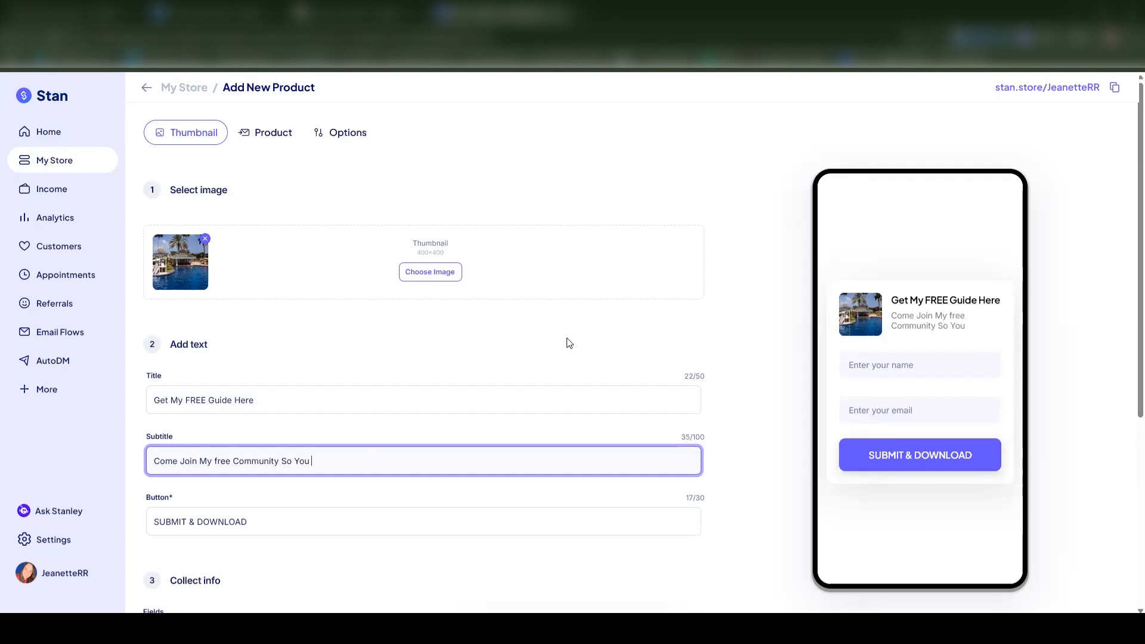
text(can build )
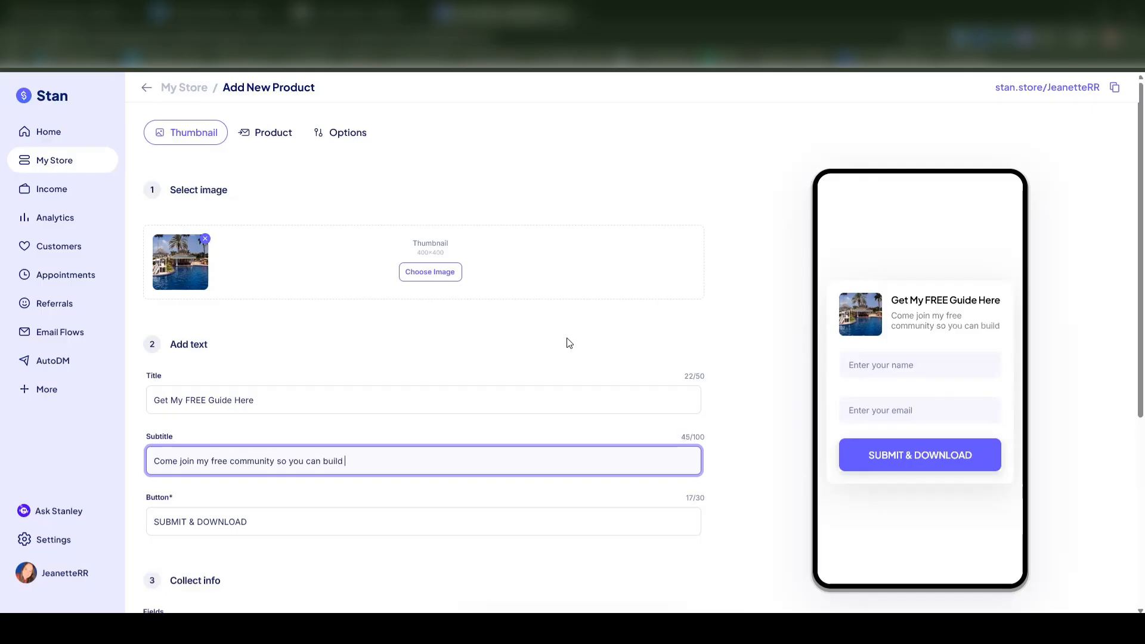
text(your online business without going viral)
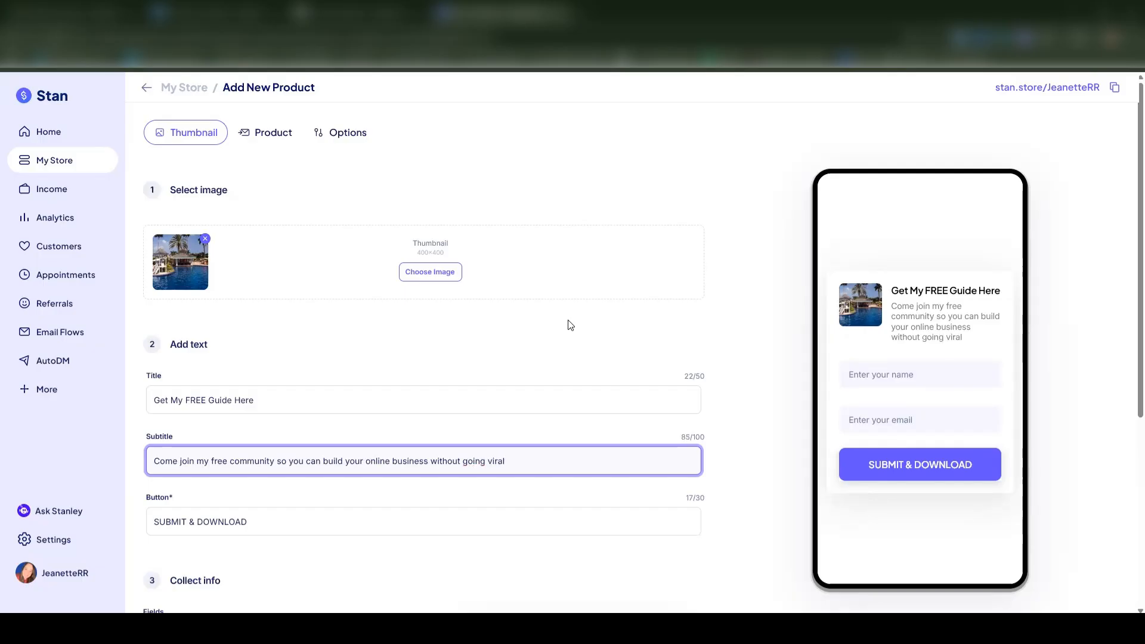
Step: Set the product's button text to "Click To Get The Guide" and view the available field types for additional customer info
scroll(677, 385, down, 2)
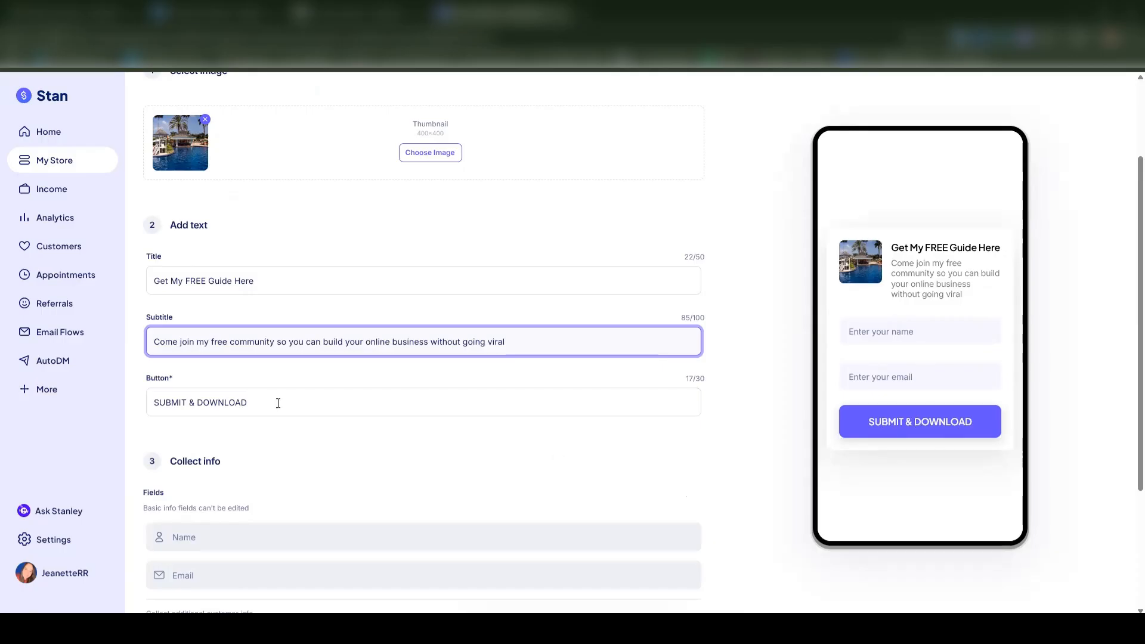
drag(247, 402, 149, 403)
text(Cli)
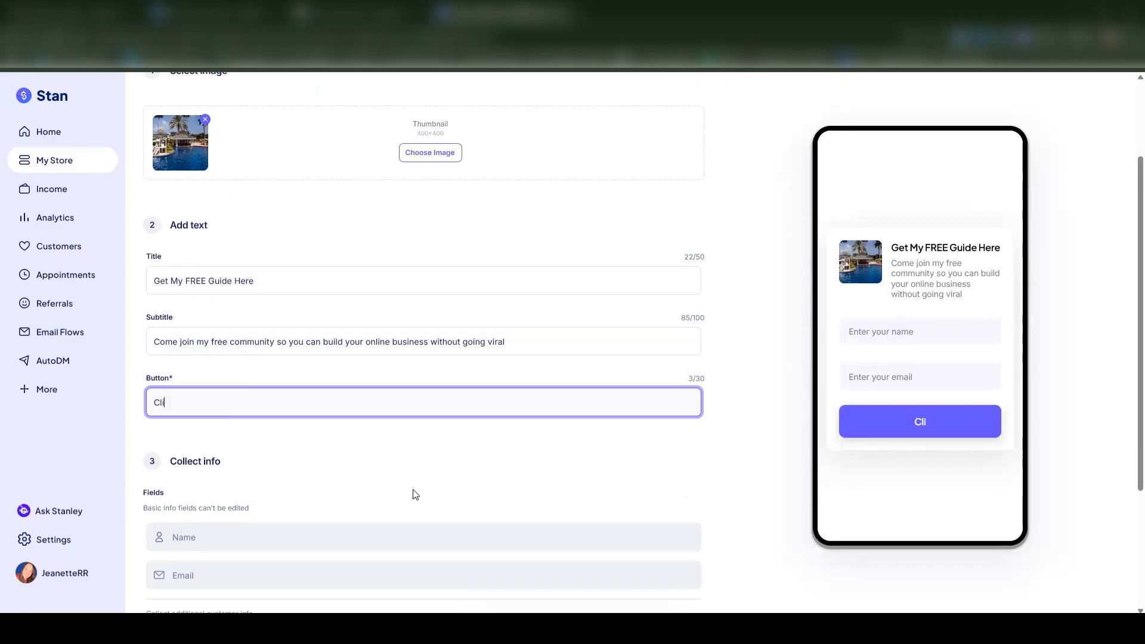
text(ck To Get The Guide)
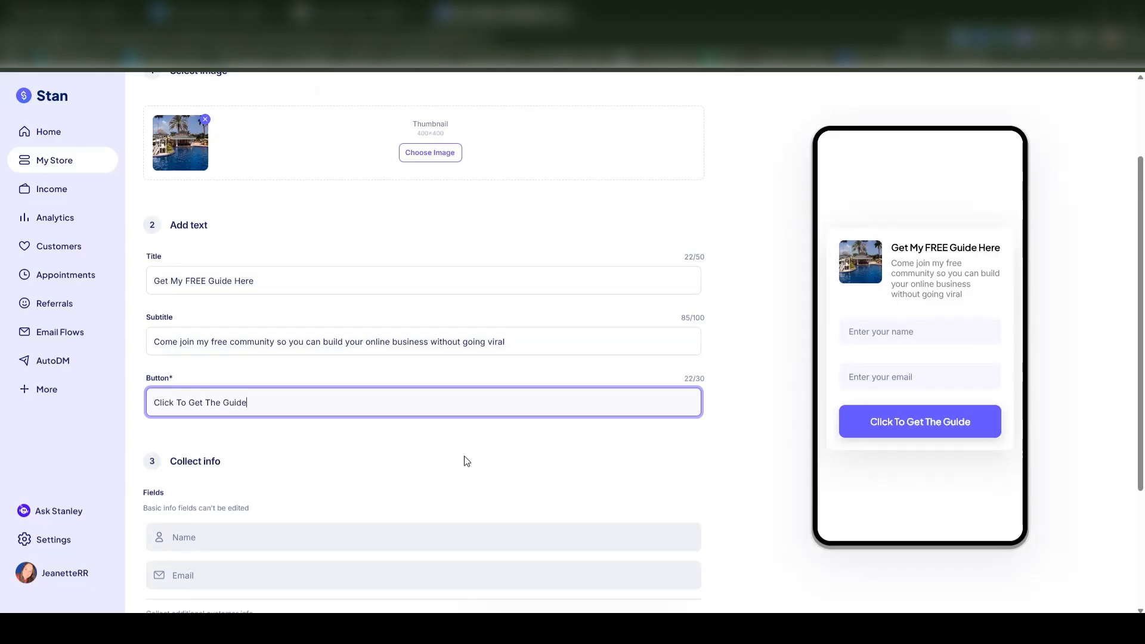
scroll(507, 460, down, 3)
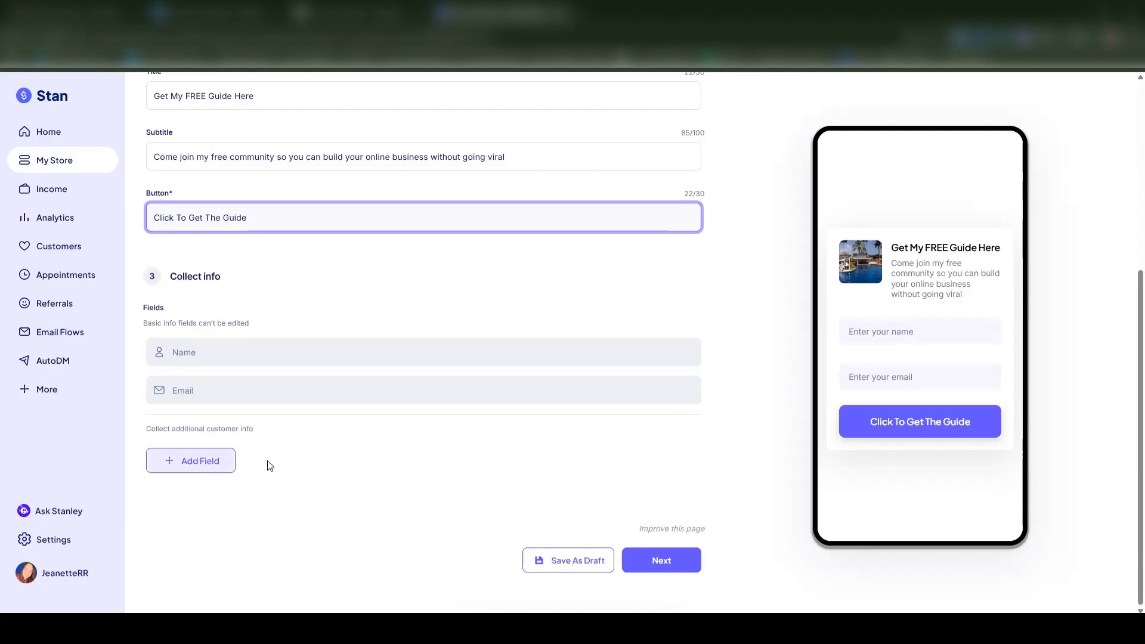
click(197, 460)
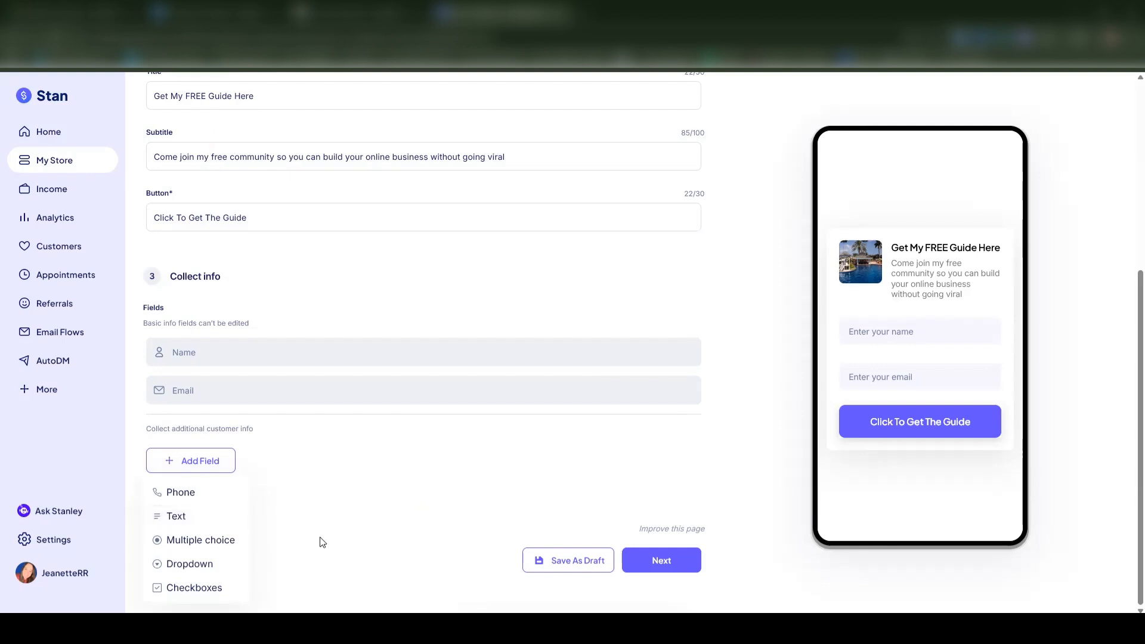
Step: Upload the Content & Community Cash Machine PDF as the product's download file and publish the product
click(667, 560)
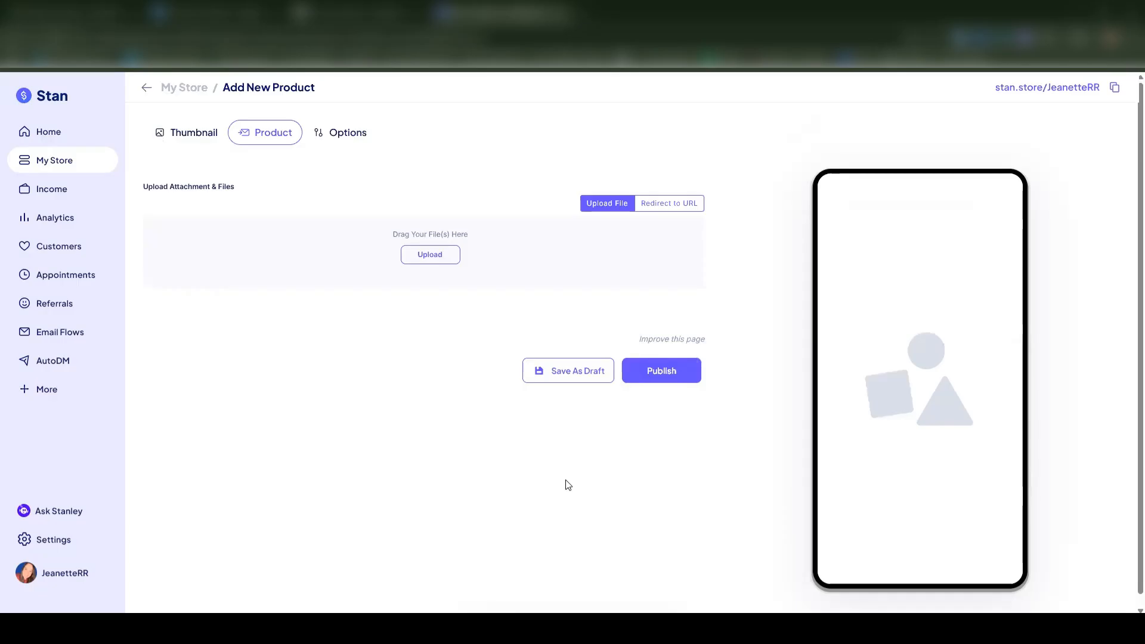
click(442, 266)
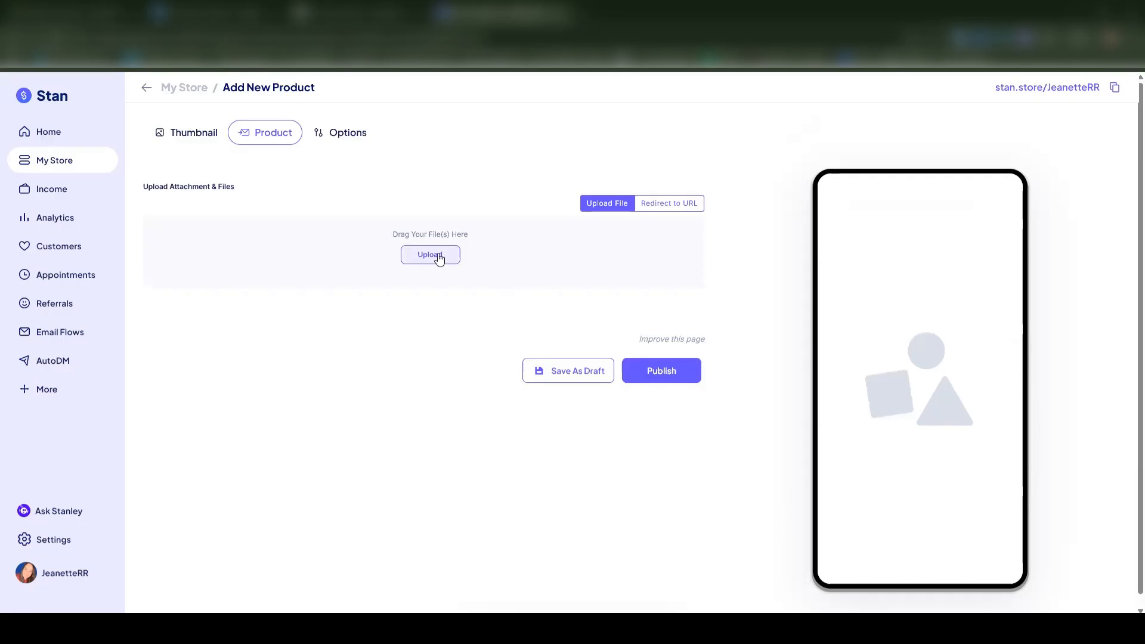
click(675, 205)
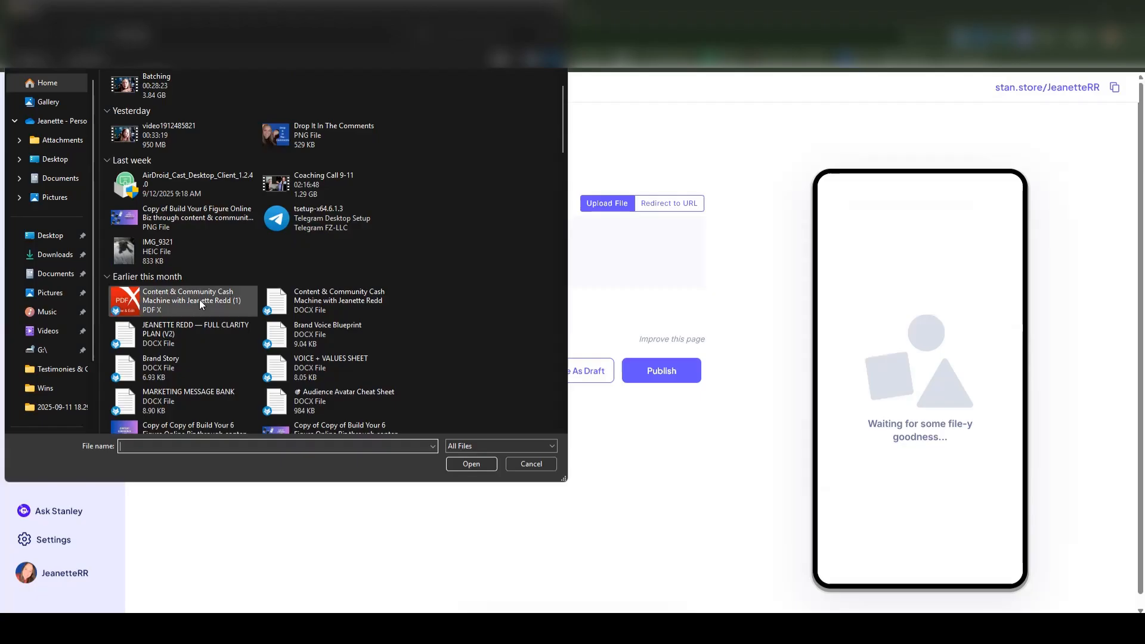
double_click(200, 299)
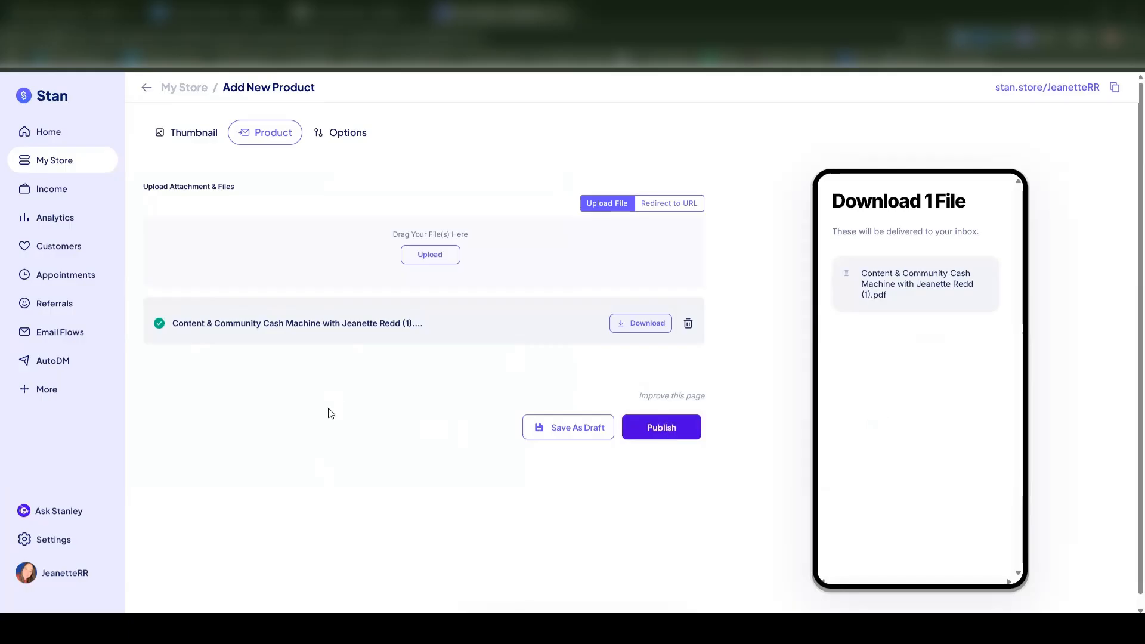
click(680, 437)
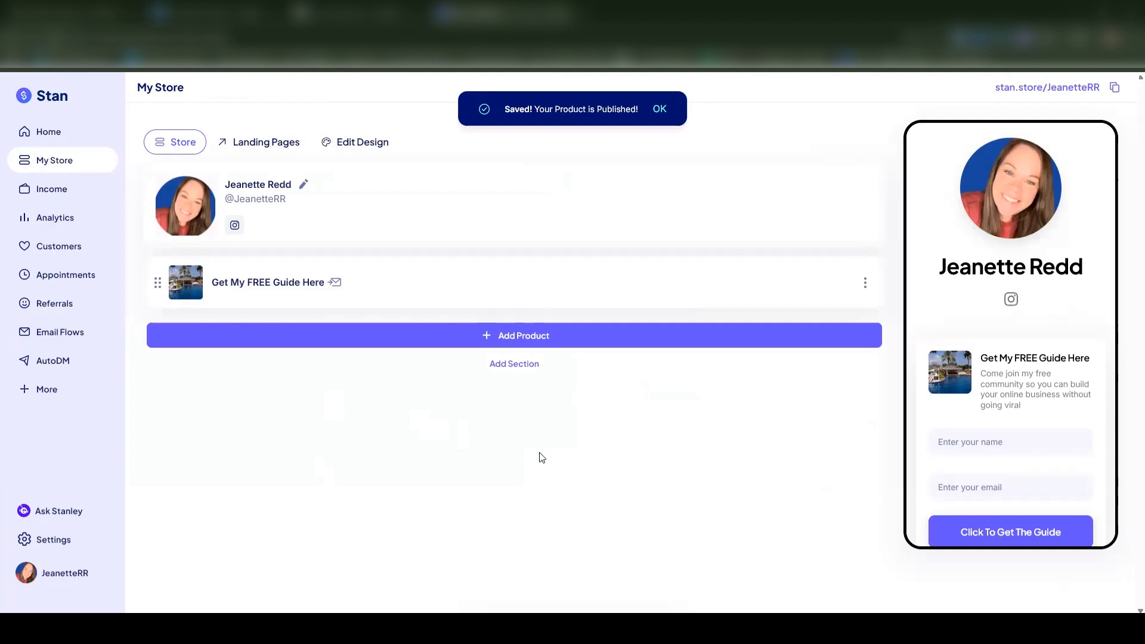
Step: Open the "Get My FREE Guide Here" product's options and expand its Email Flows and Confirmation Email settings
click(386, 288)
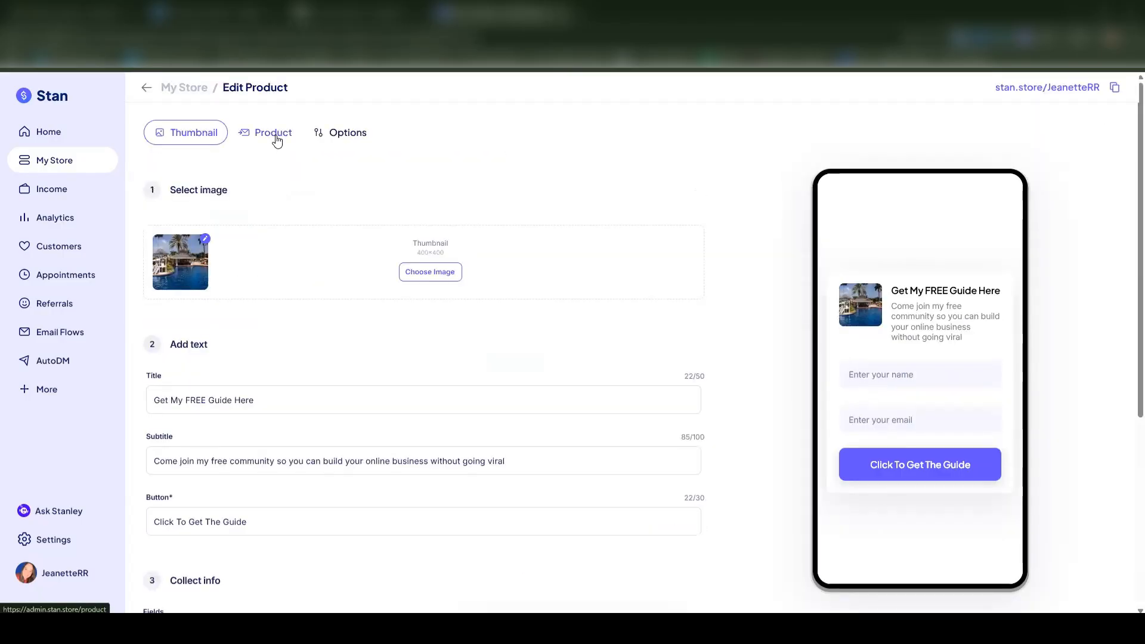
click(277, 139)
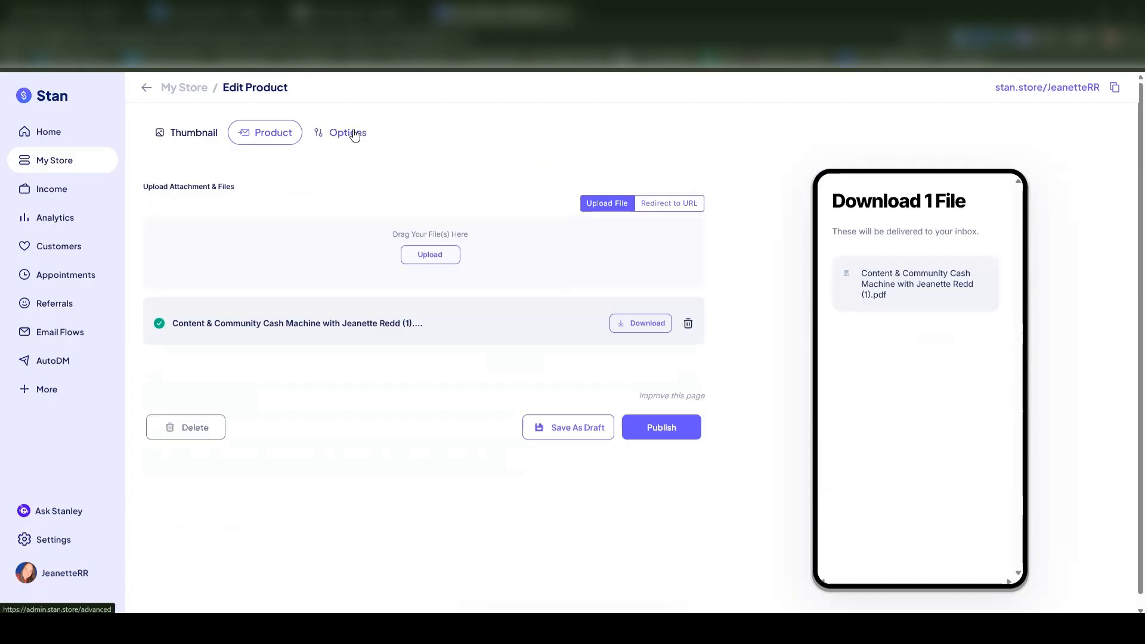
click(355, 134)
click(502, 195)
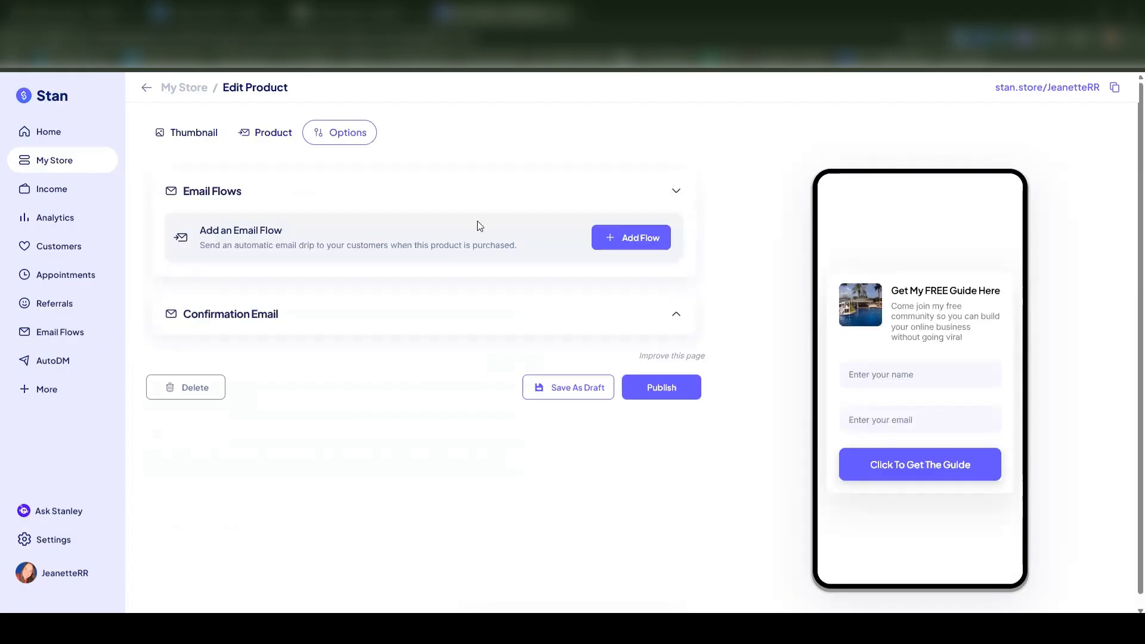
click(416, 322)
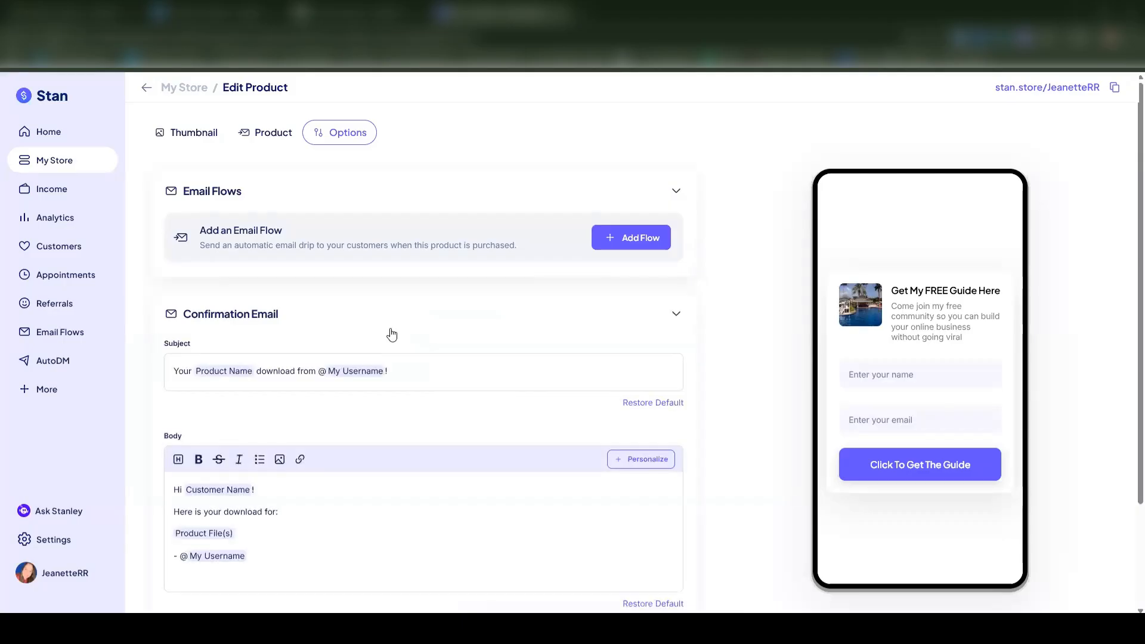
Step: Examine the confirmation email's subject and body, including the placeholders for product name, username, customer name and product files
scroll(360, 342, down, 1)
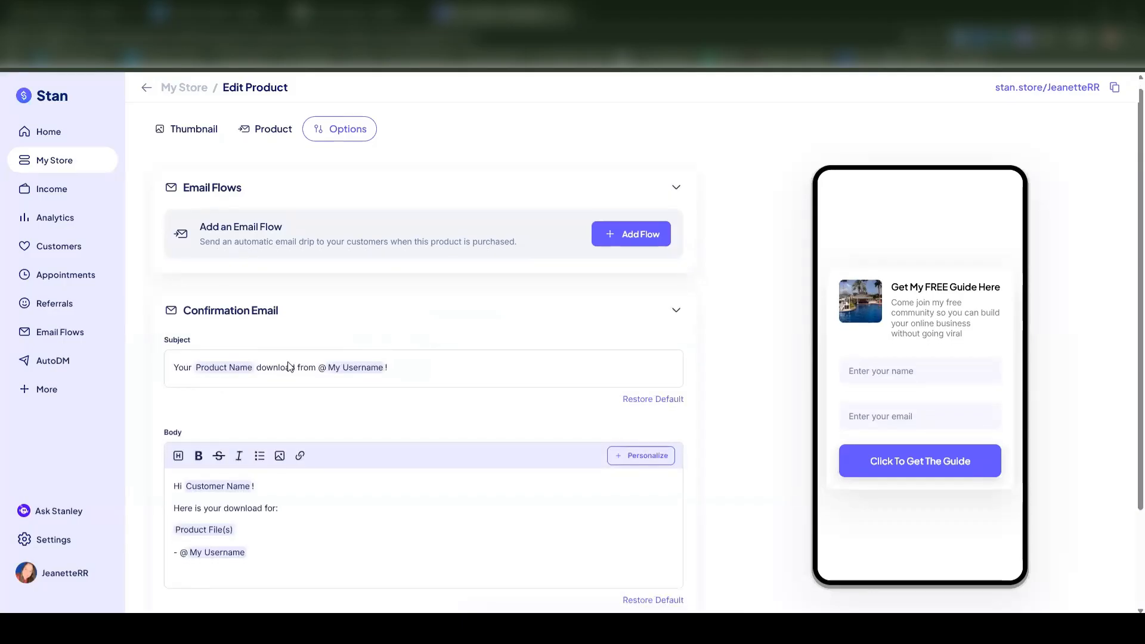
scroll(289, 366, down, 2)
click(200, 253)
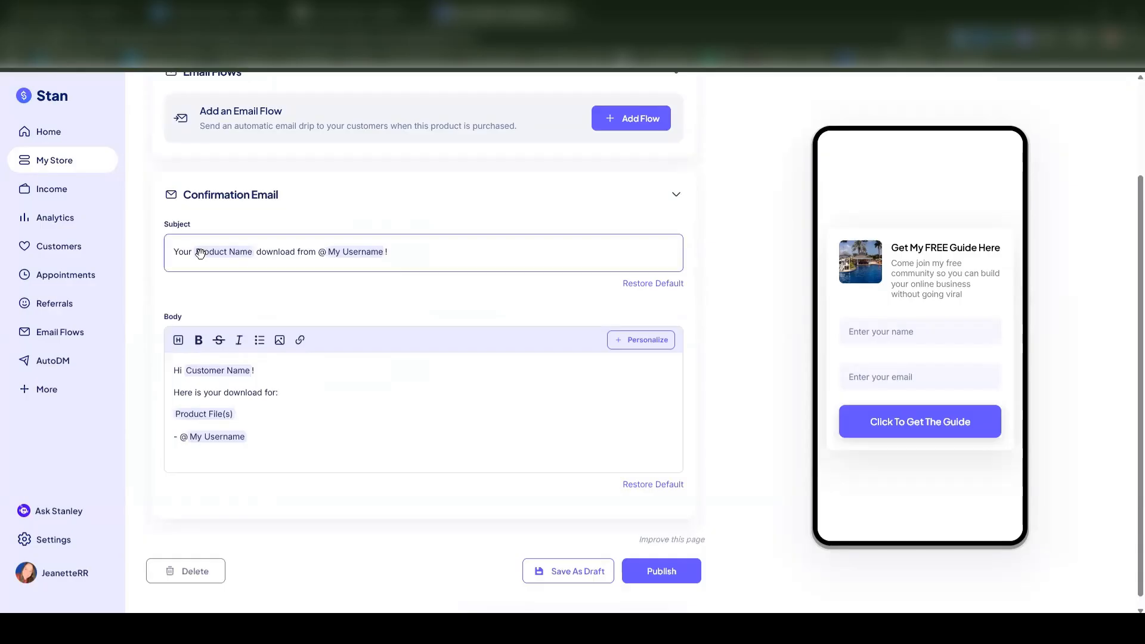
click(291, 360)
click(304, 241)
scroll(333, 252, up, 2)
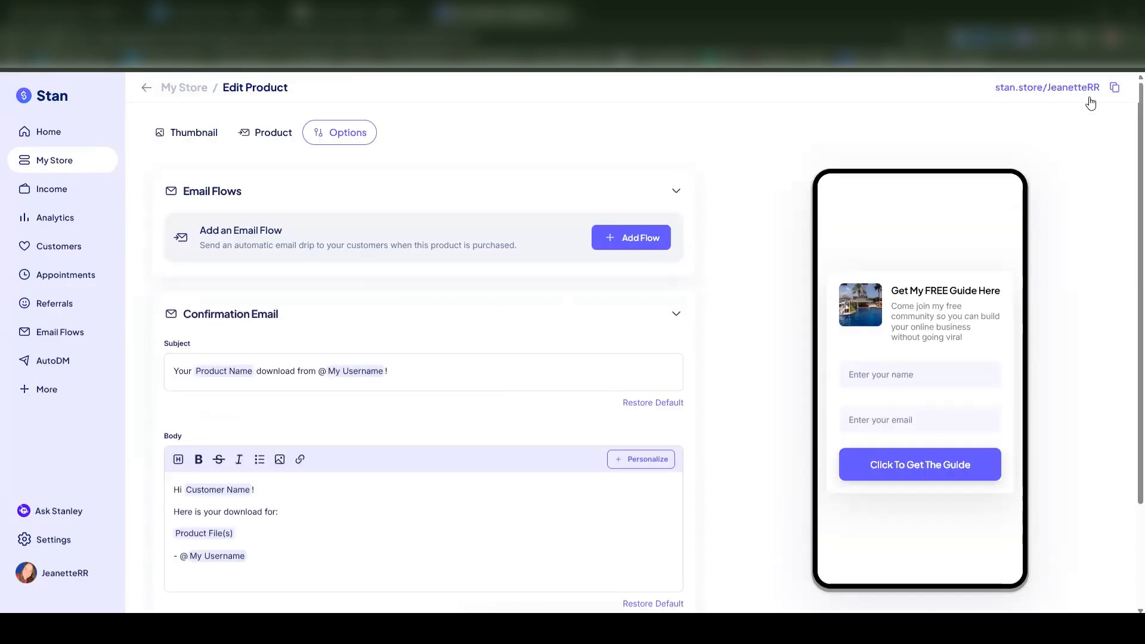
scroll(325, 371, down, 2)
click(324, 370)
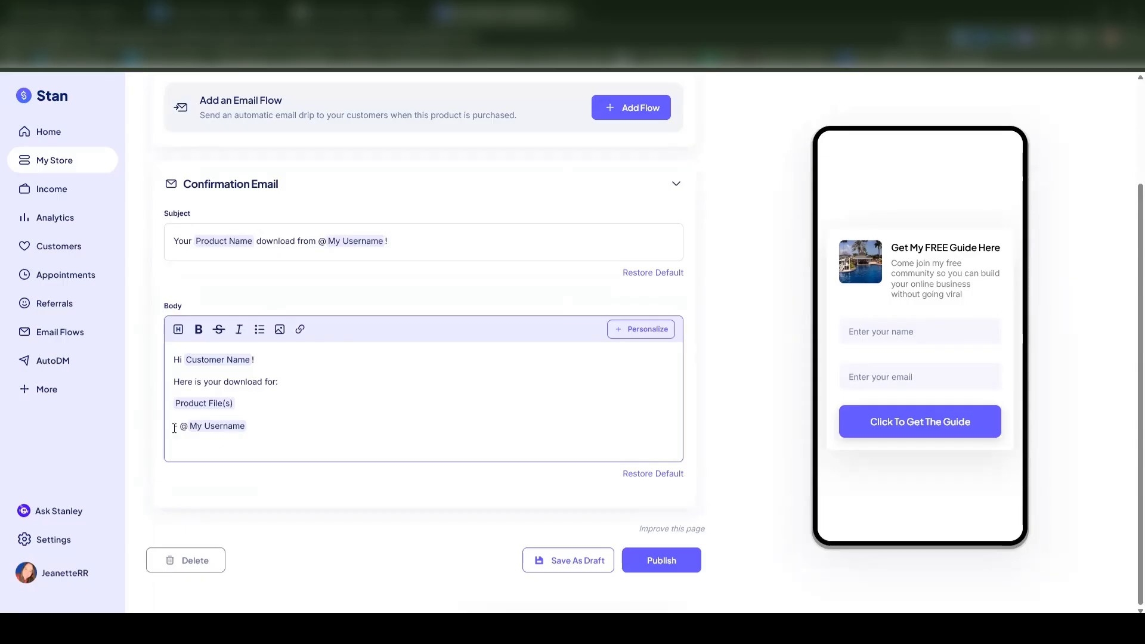
Step: Replace the "Here is your download for:" line in the confirmation email body with "Type in whatever you want."
click(332, 427)
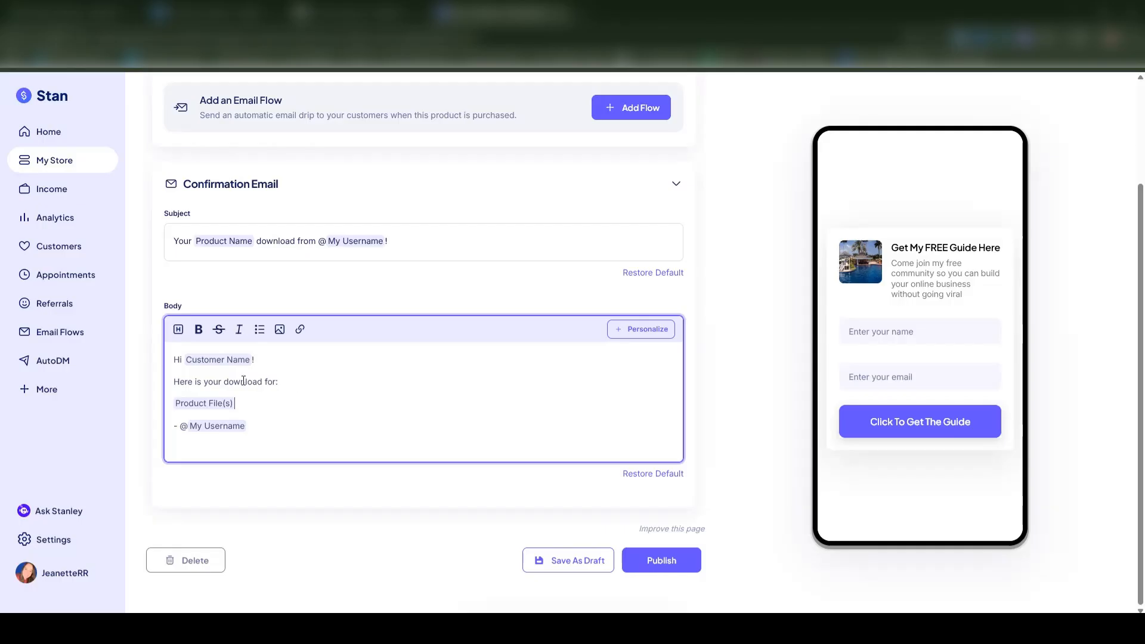
triple_click(274, 379)
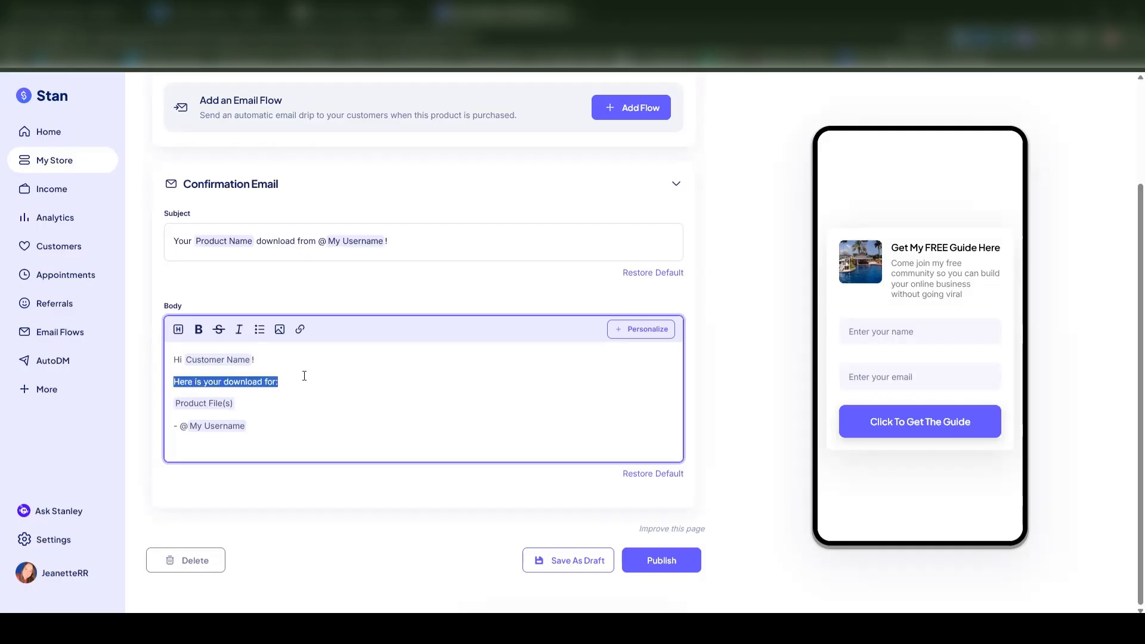
key(BackSpace)
text(Type in whatever you want.)
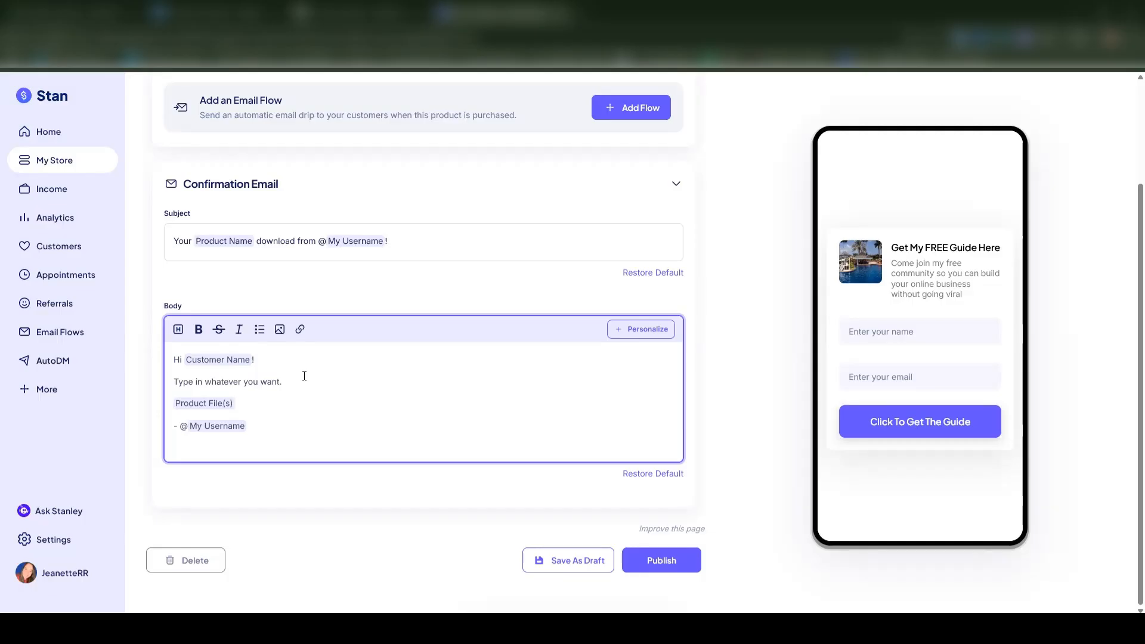
key(Return)
text(Come join my free community here )
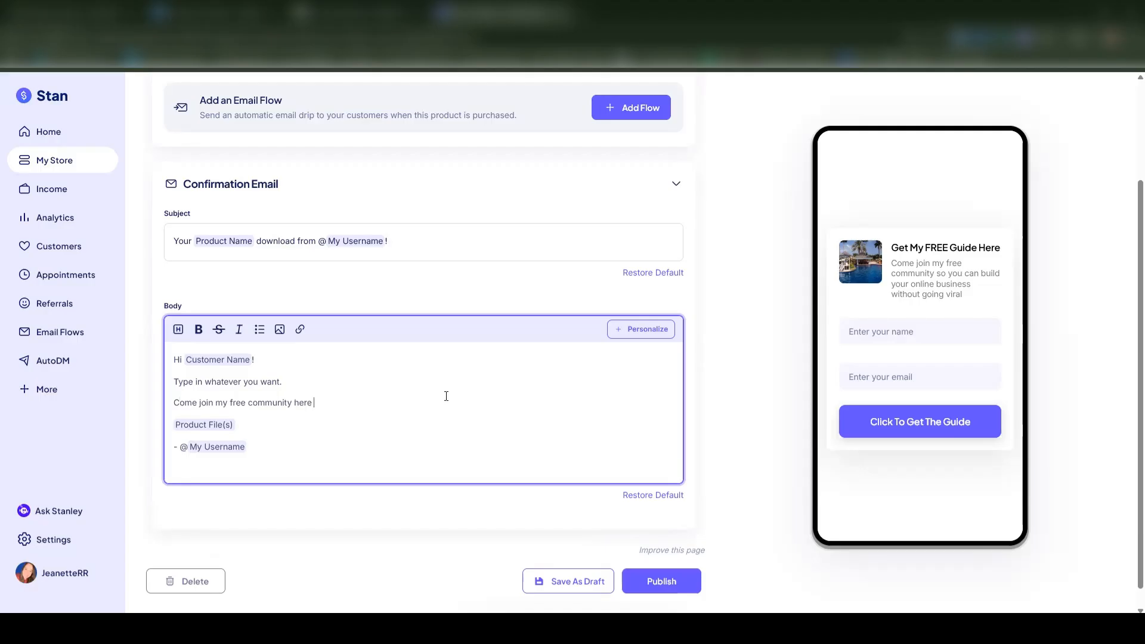
text( -)
text(https://www.facebook.com/groups/contentcommunityfix)
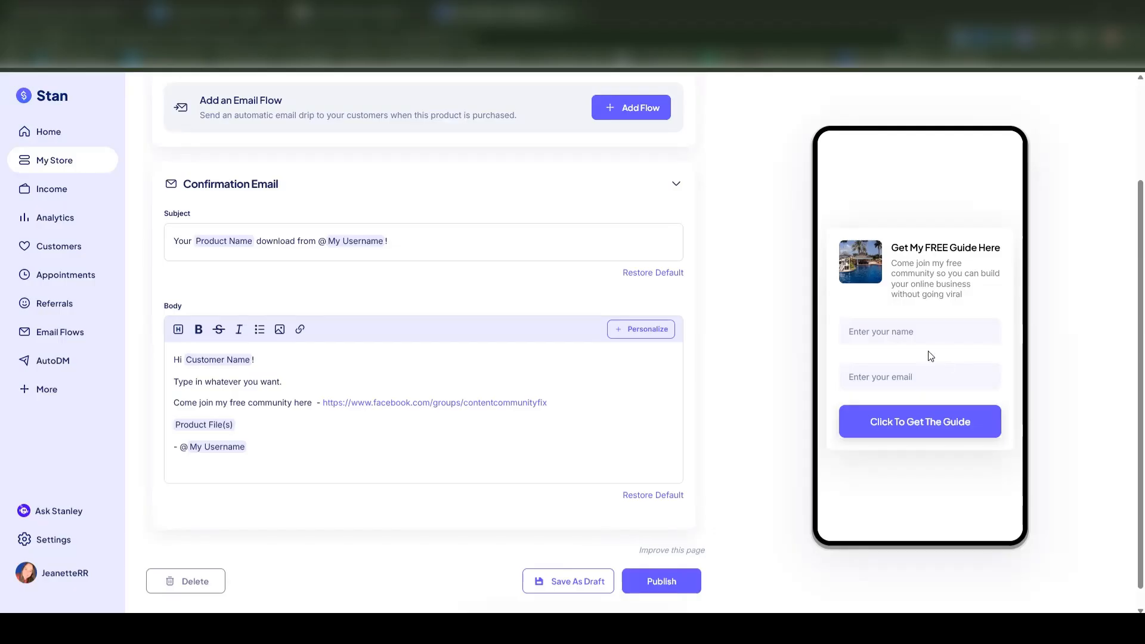
click(486, 427)
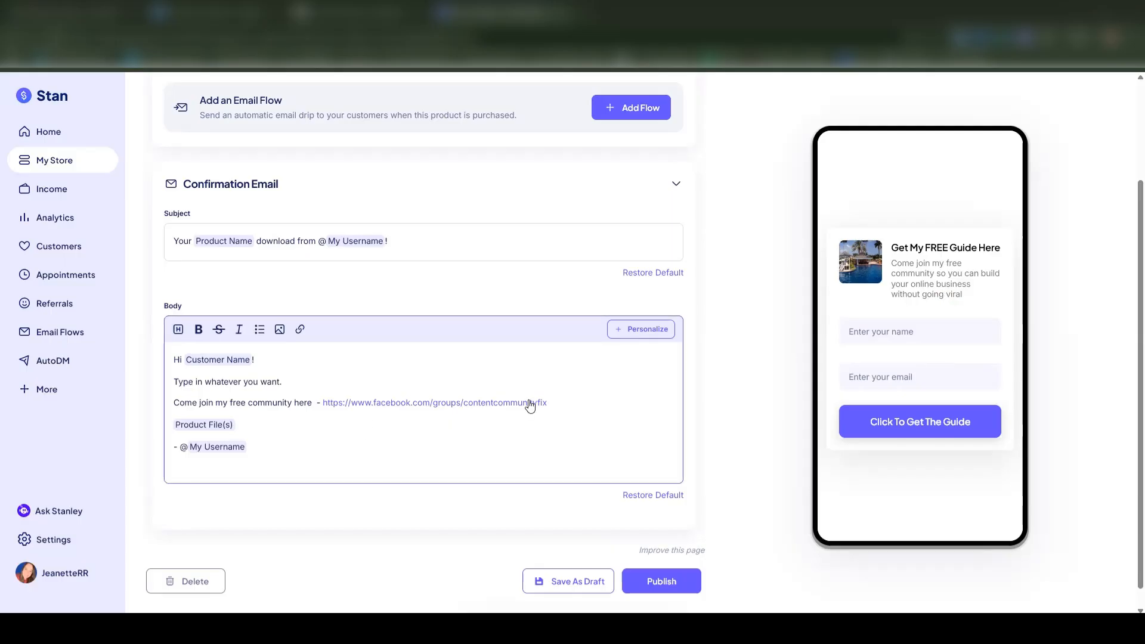
click(665, 583)
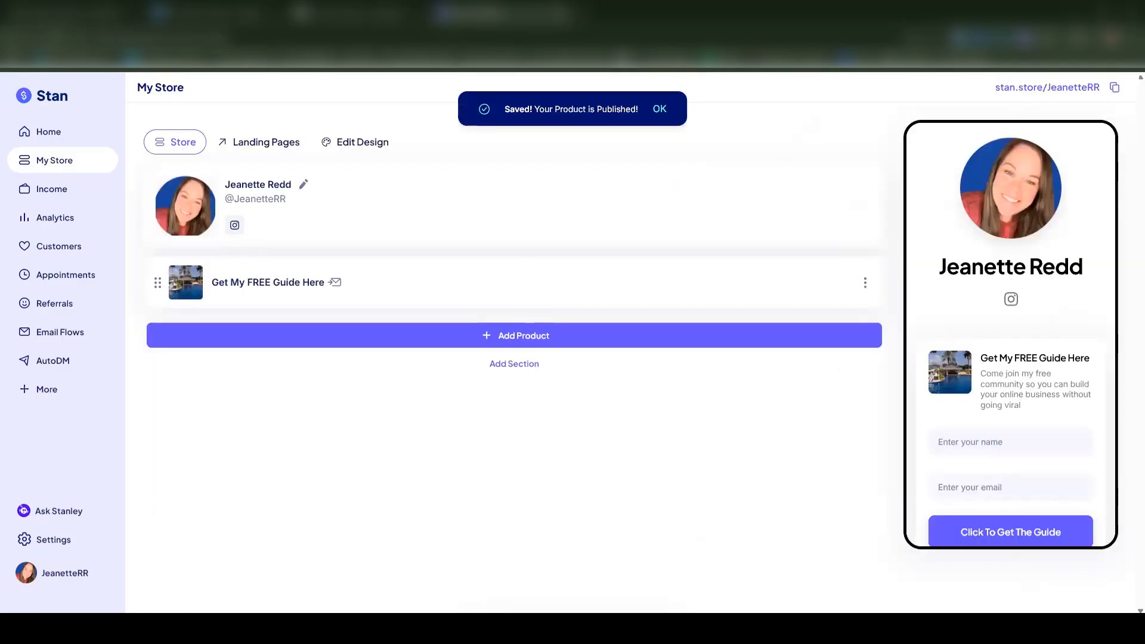
Step: Start adding another product to the store below the free guide
click(541, 344)
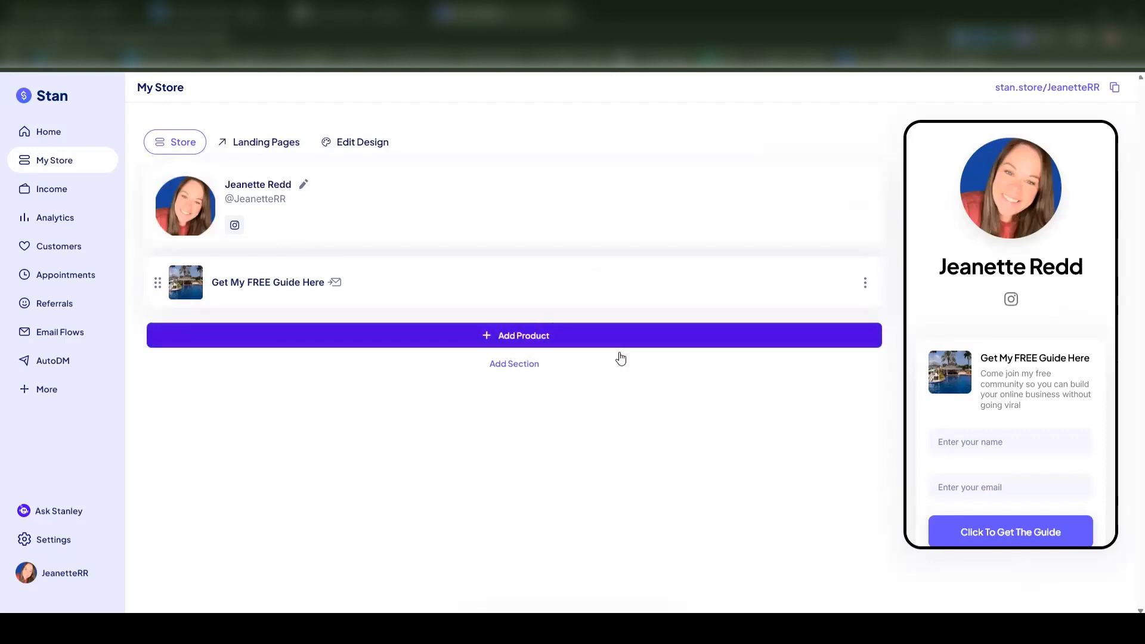